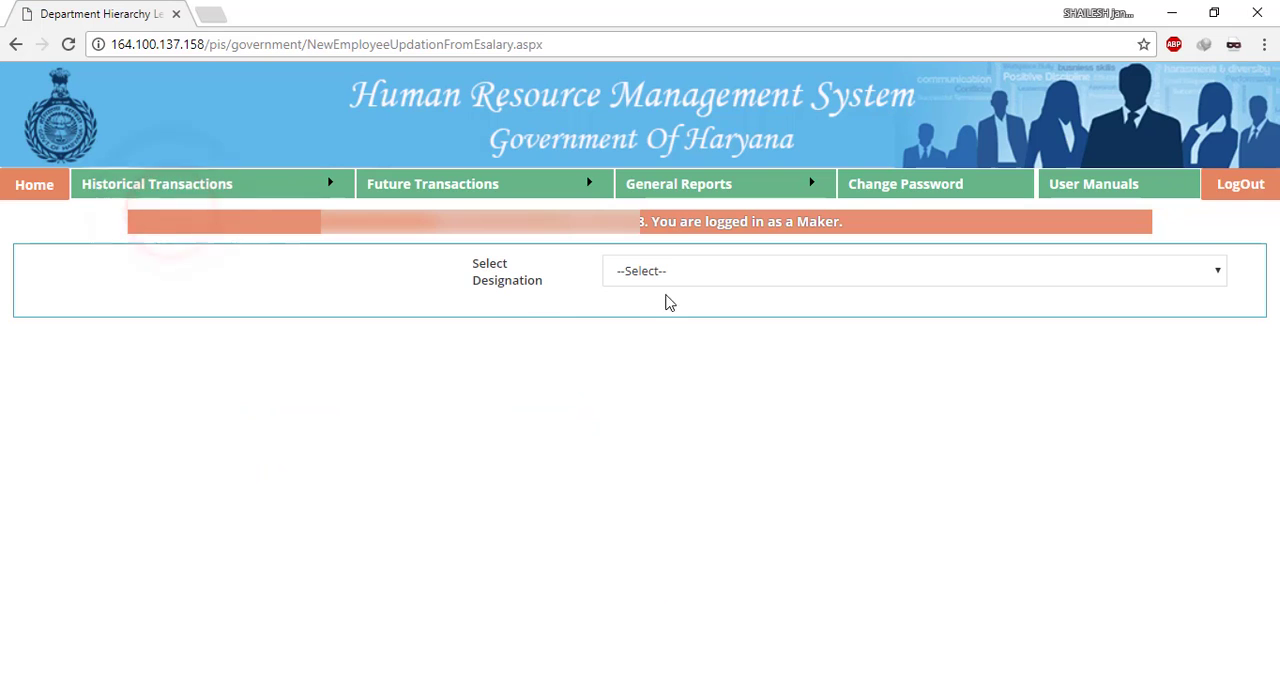
- Show the employee record categories for the P.G.T. in Physics (Group B) designation
left_click(721, 274)
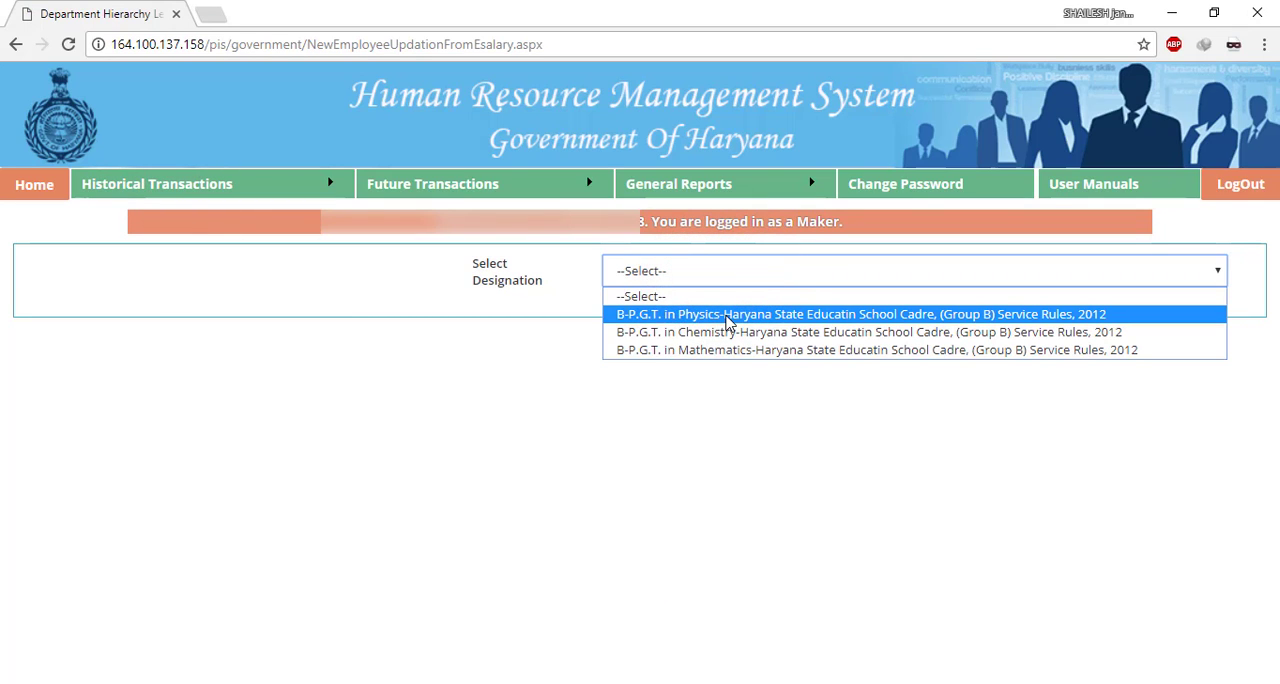
left_click(726, 318)
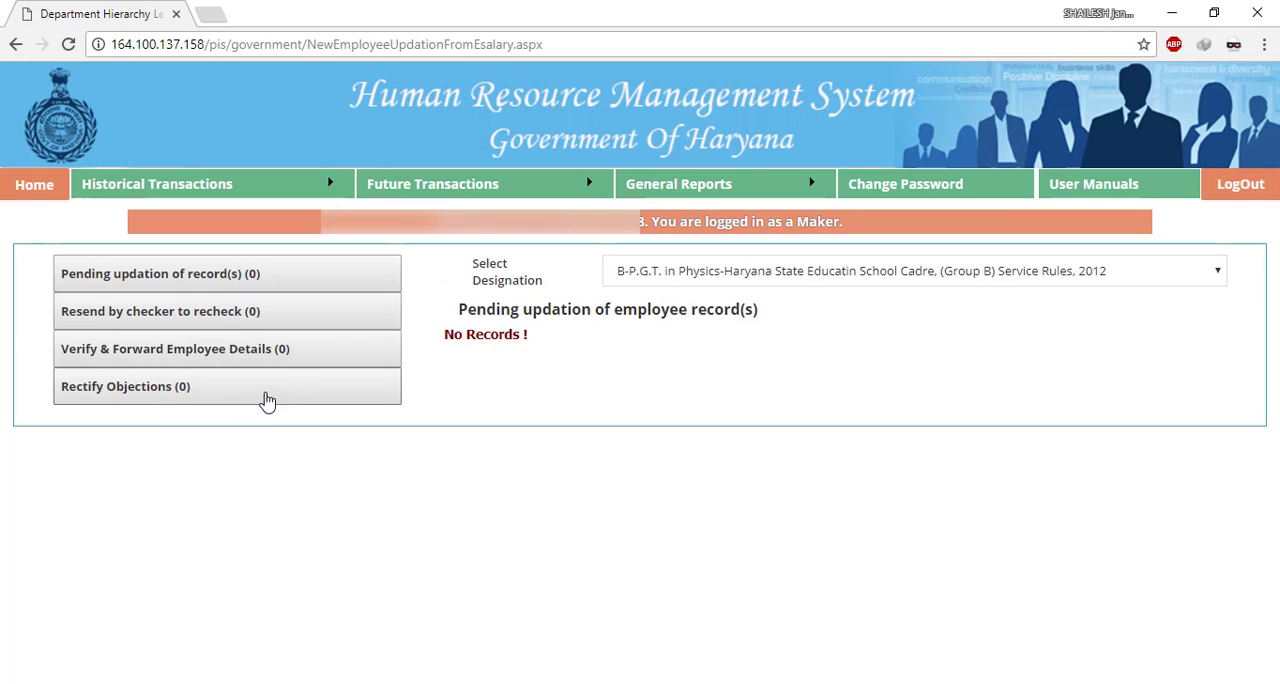
- Verify and forward the details of the employee under the P.G.T. in Chemistry (Group B) designation
left_click(672, 278)
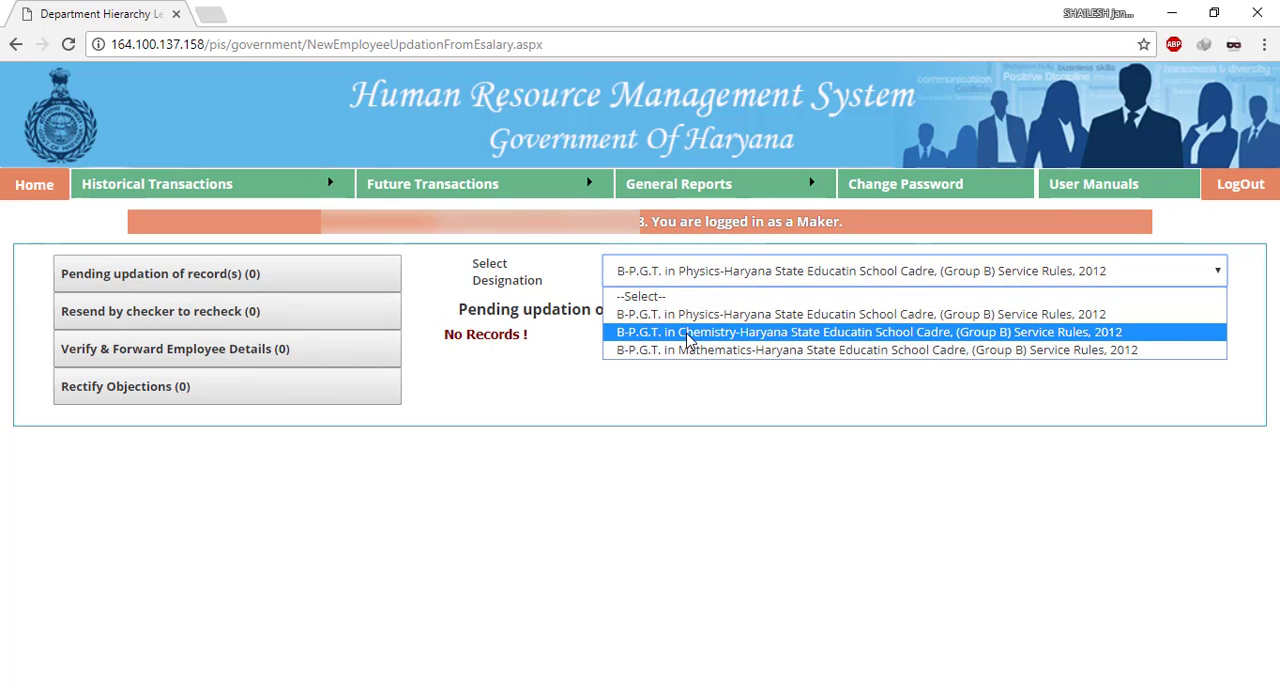
left_click(646, 332)
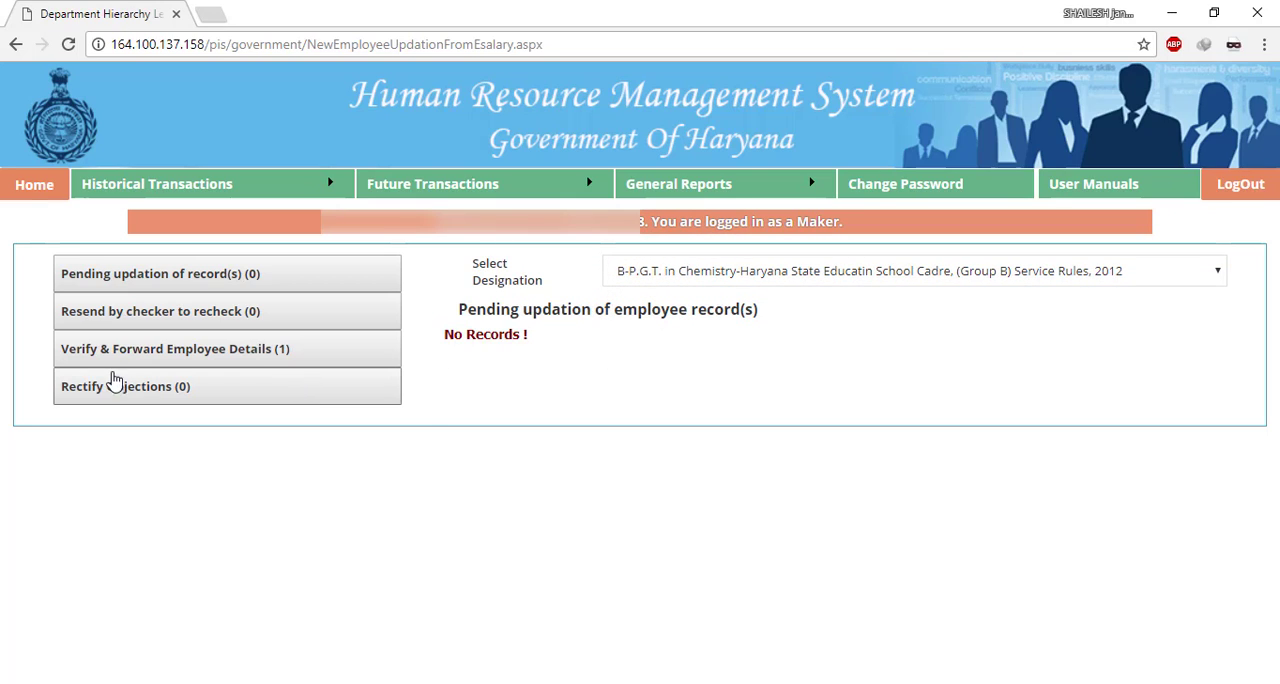
left_click(245, 353)
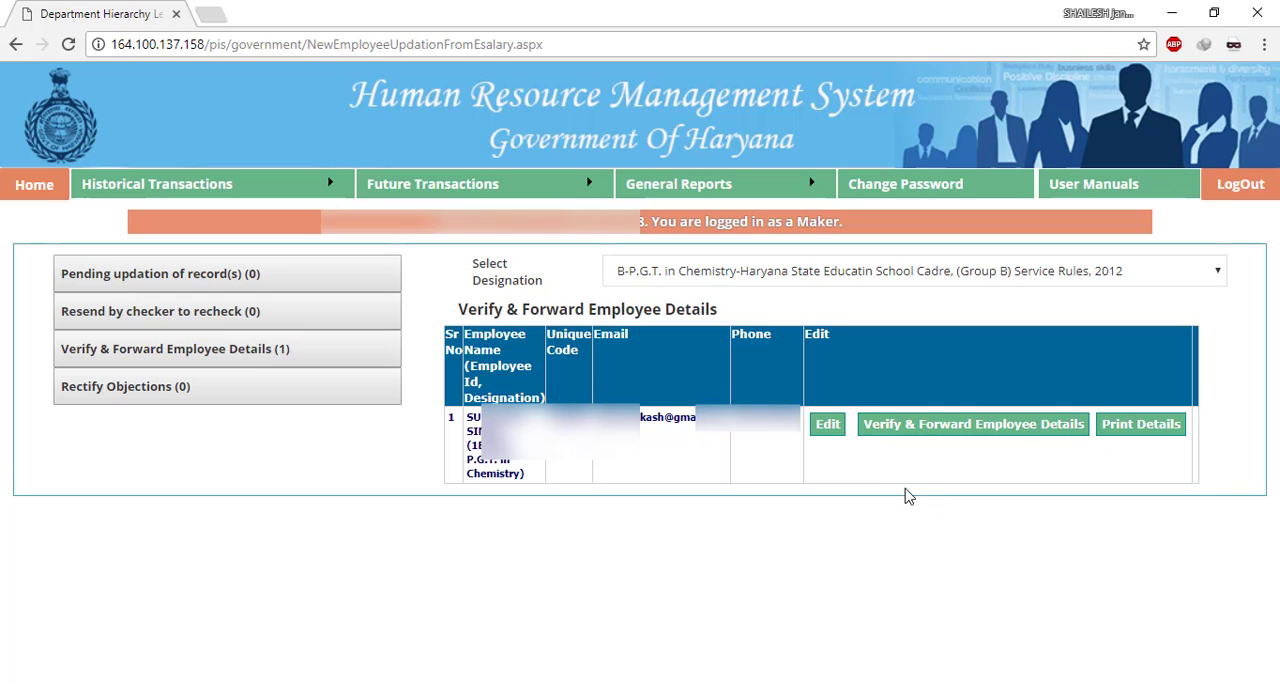
left_click(913, 427)
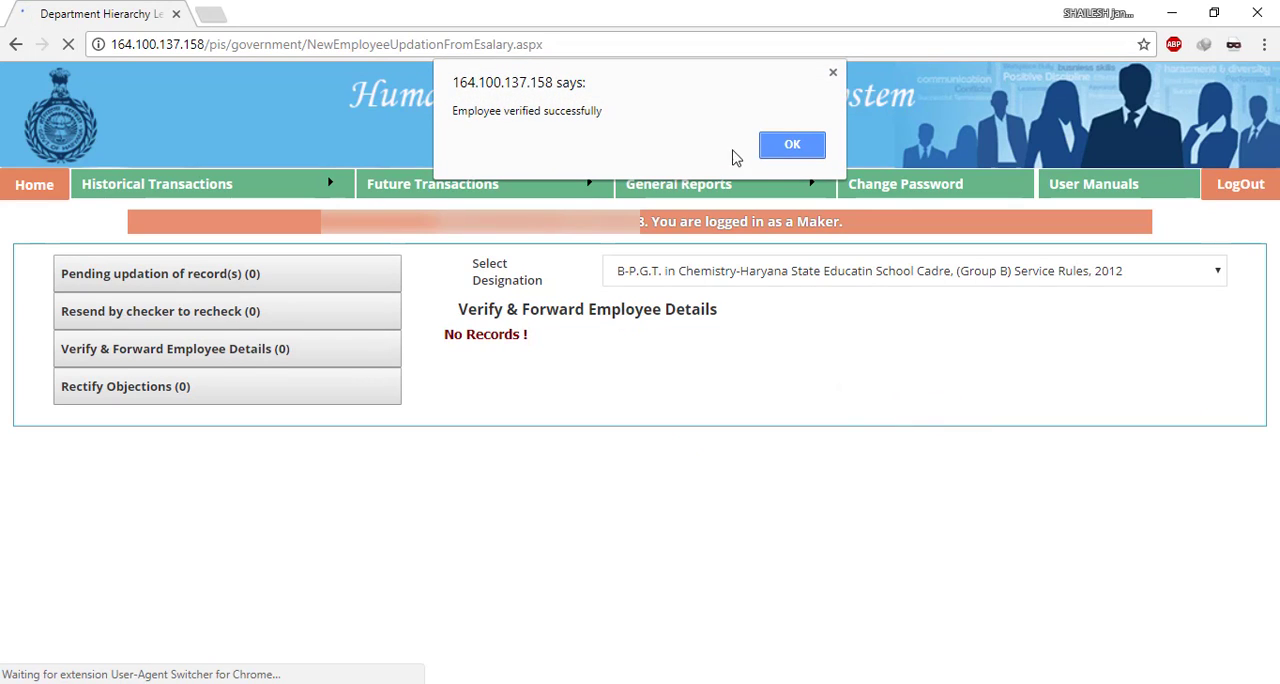
left_click(784, 146)
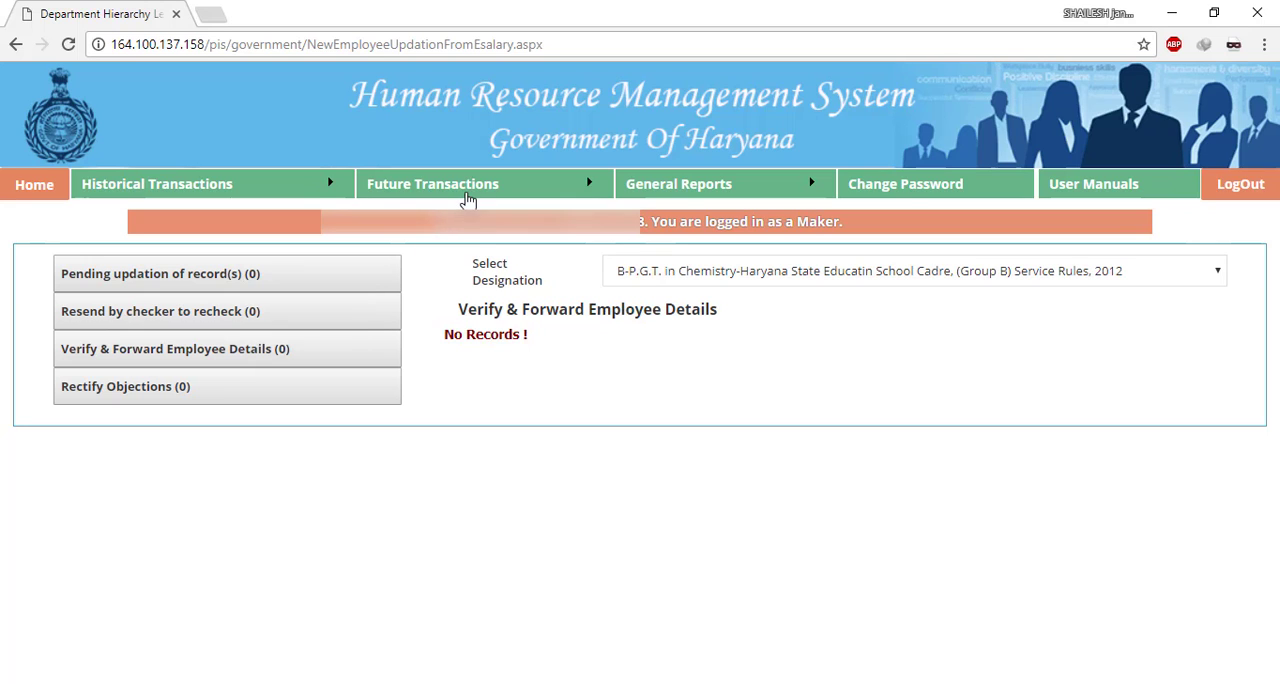
- Open the Future Transaction form and set Group to B and Rule to Haryana State Educatin School Cadre, (Group B) Service Rules, 2012
left_click(418, 214)
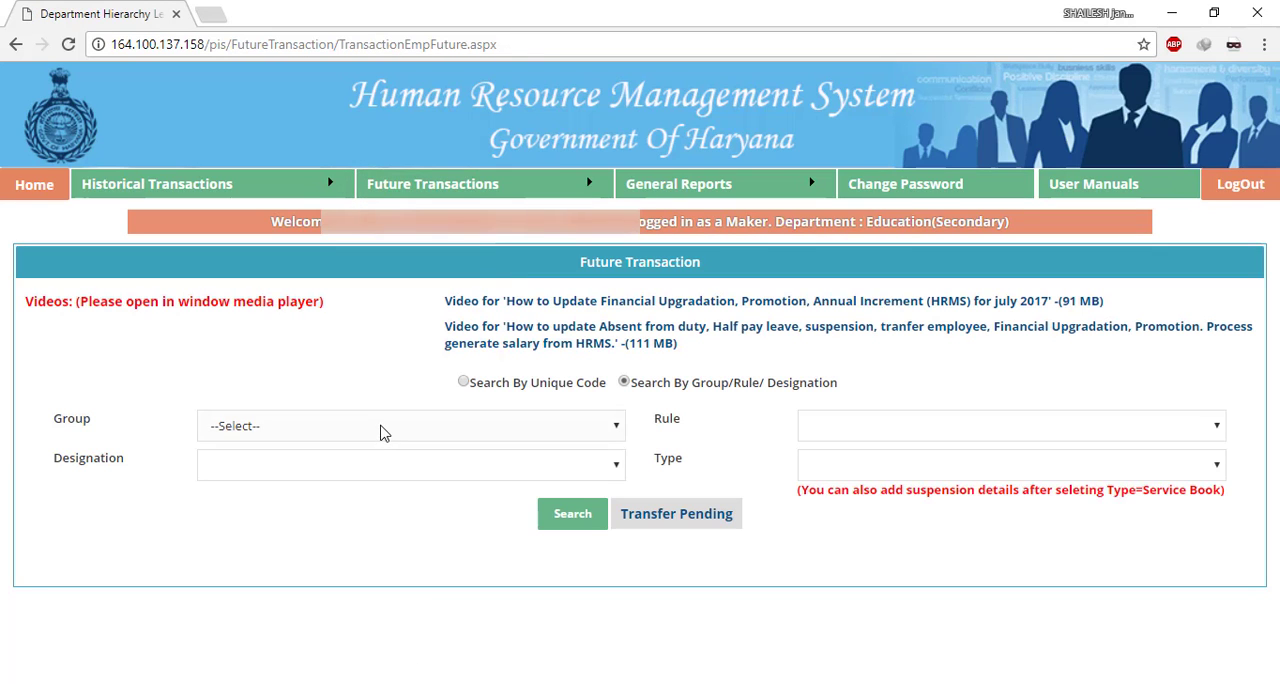
left_click(380, 428)
left_click(372, 489)
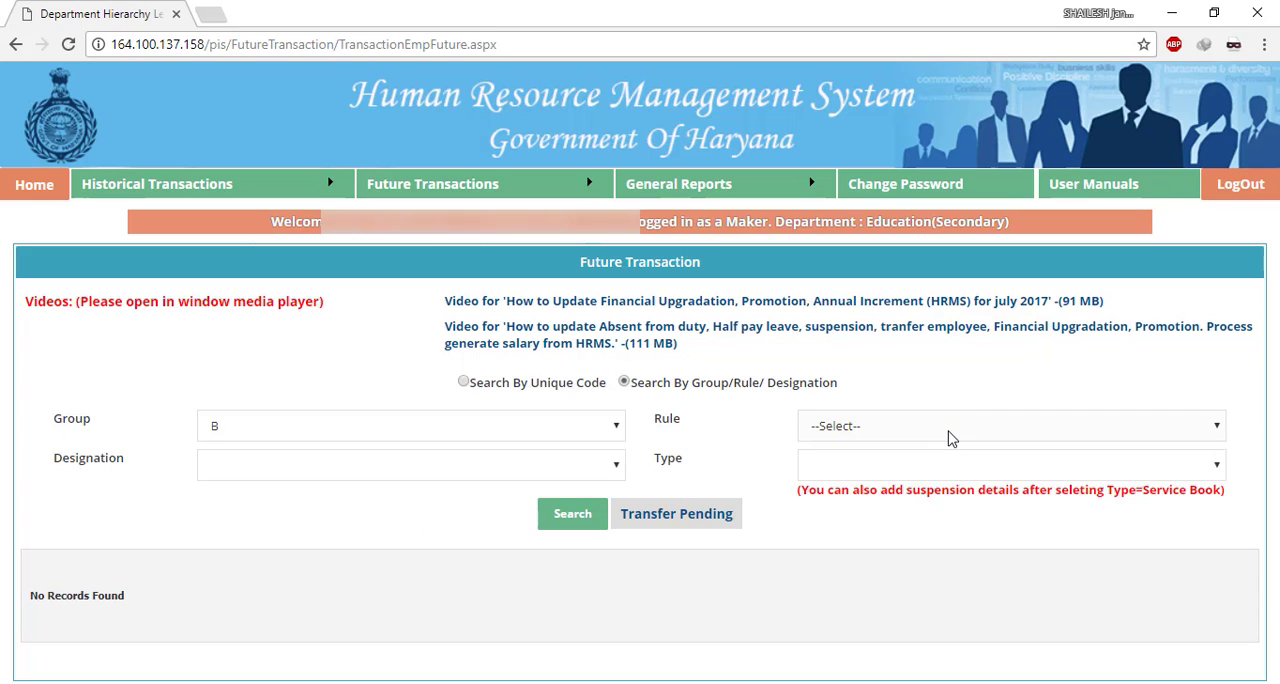
left_click(857, 425)
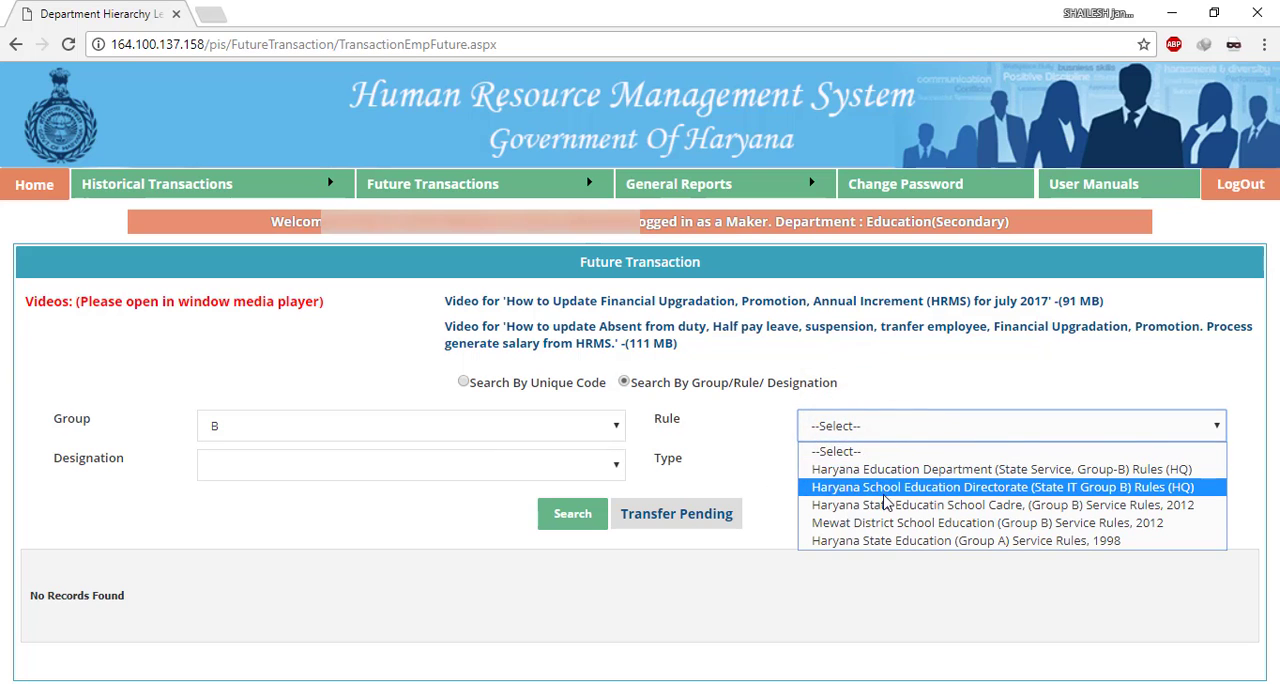
left_click(1116, 506)
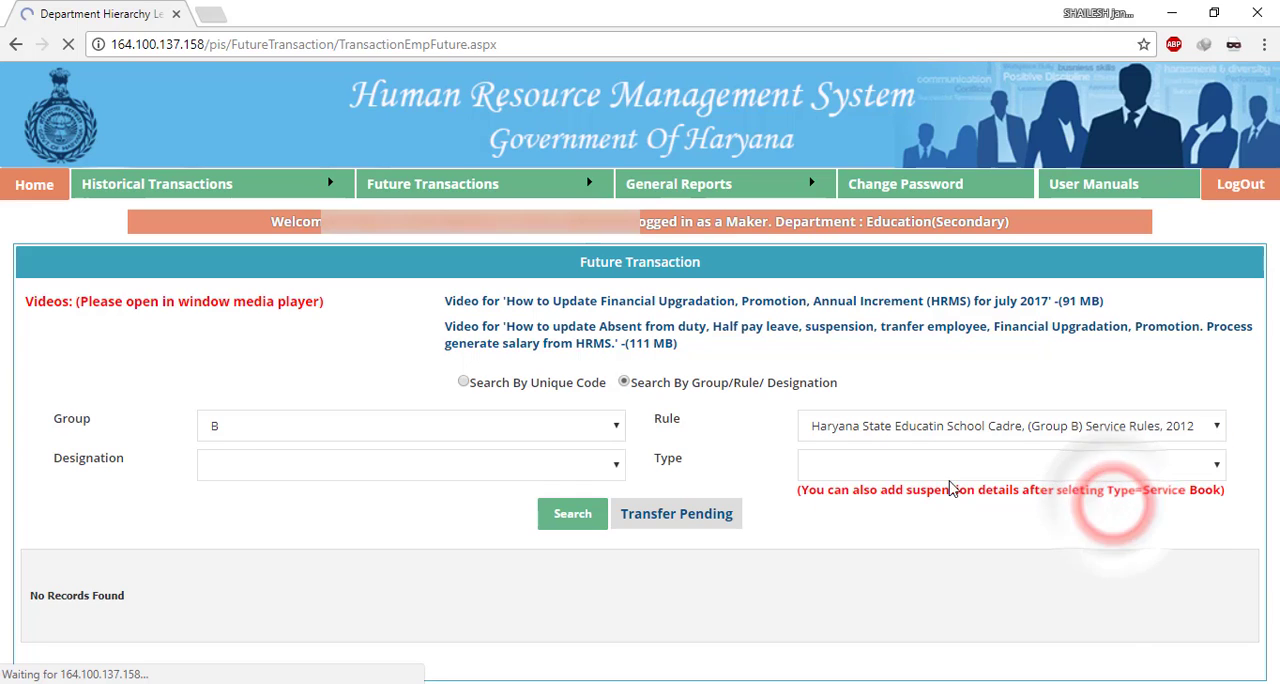
- Search for employees with designation P.G.T. In Chemistry and type Service Book
left_click(351, 468)
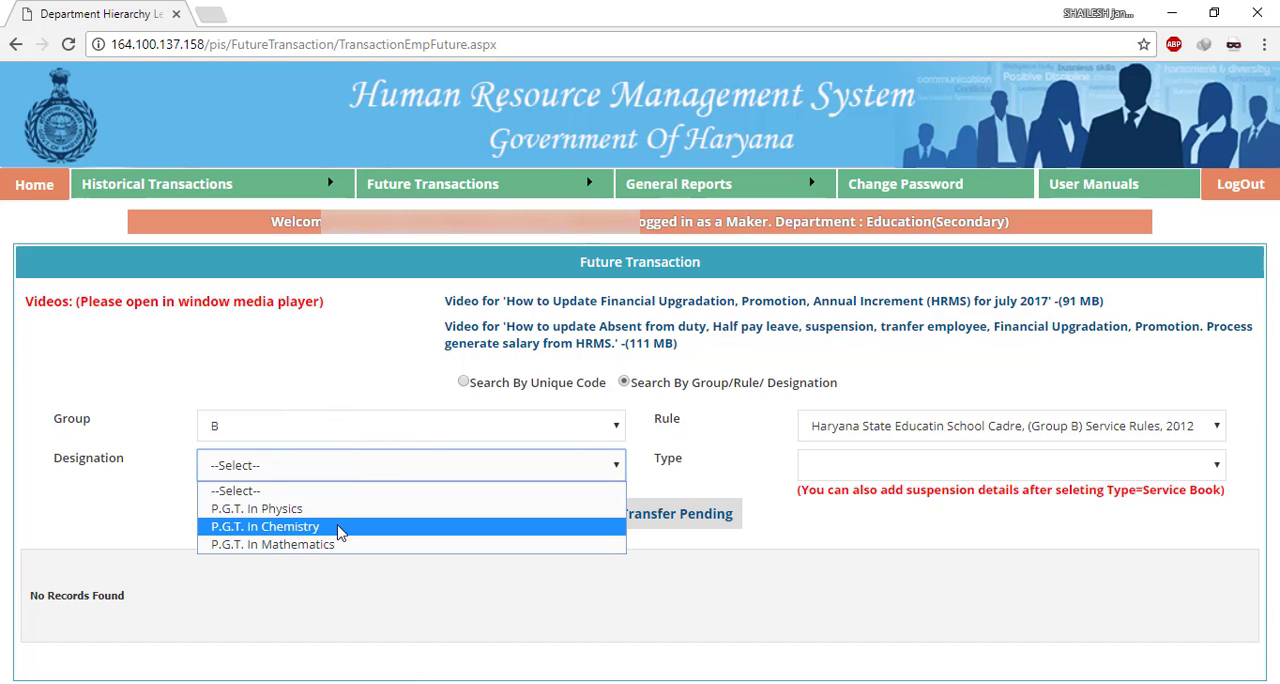
left_click(338, 528)
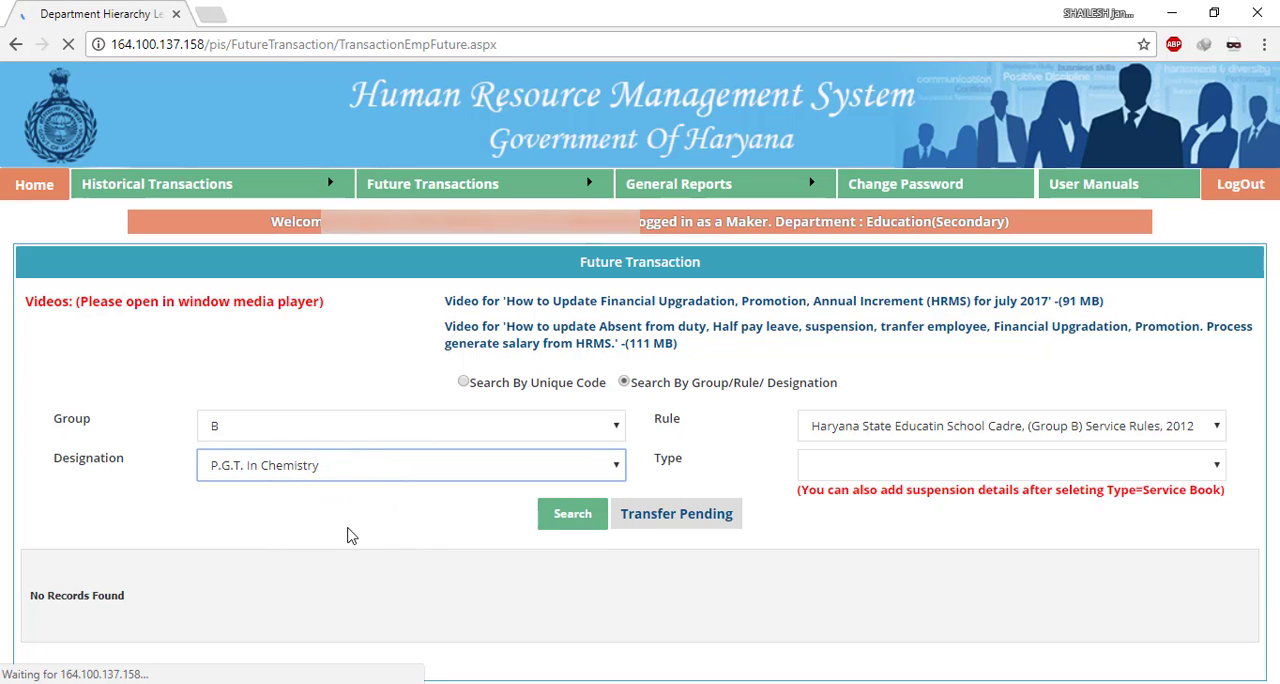
left_click(943, 466)
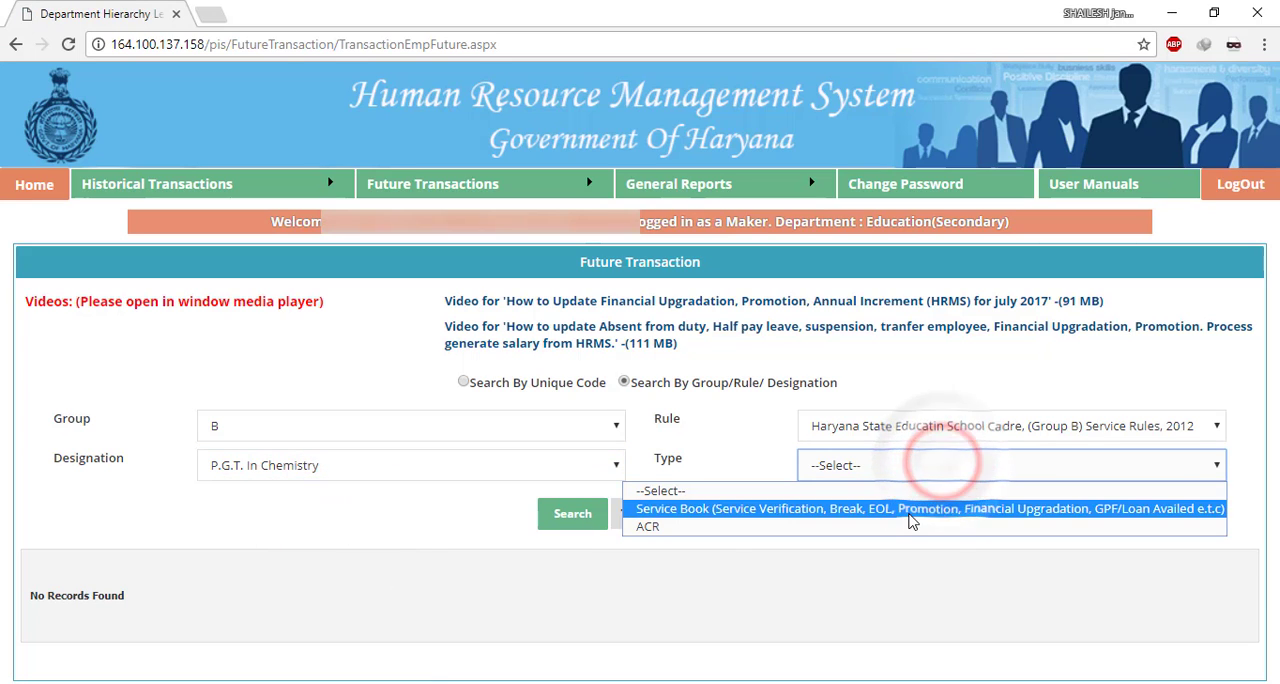
left_click(908, 510)
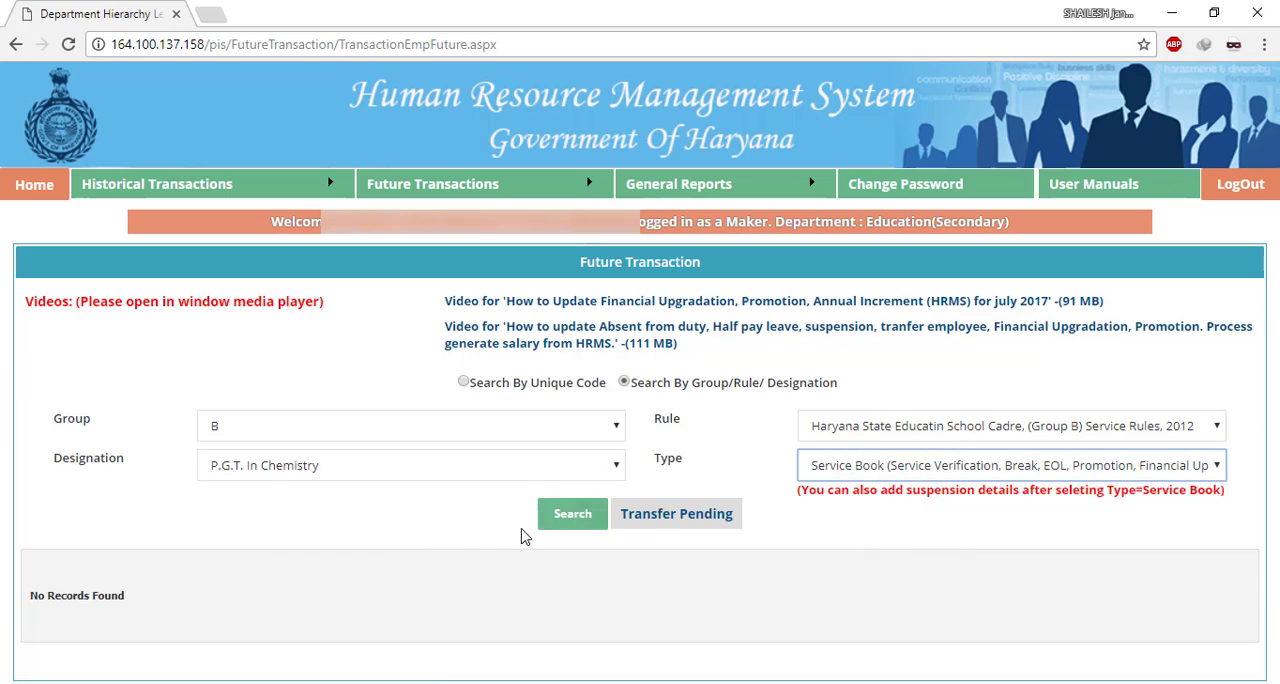
left_click(571, 524)
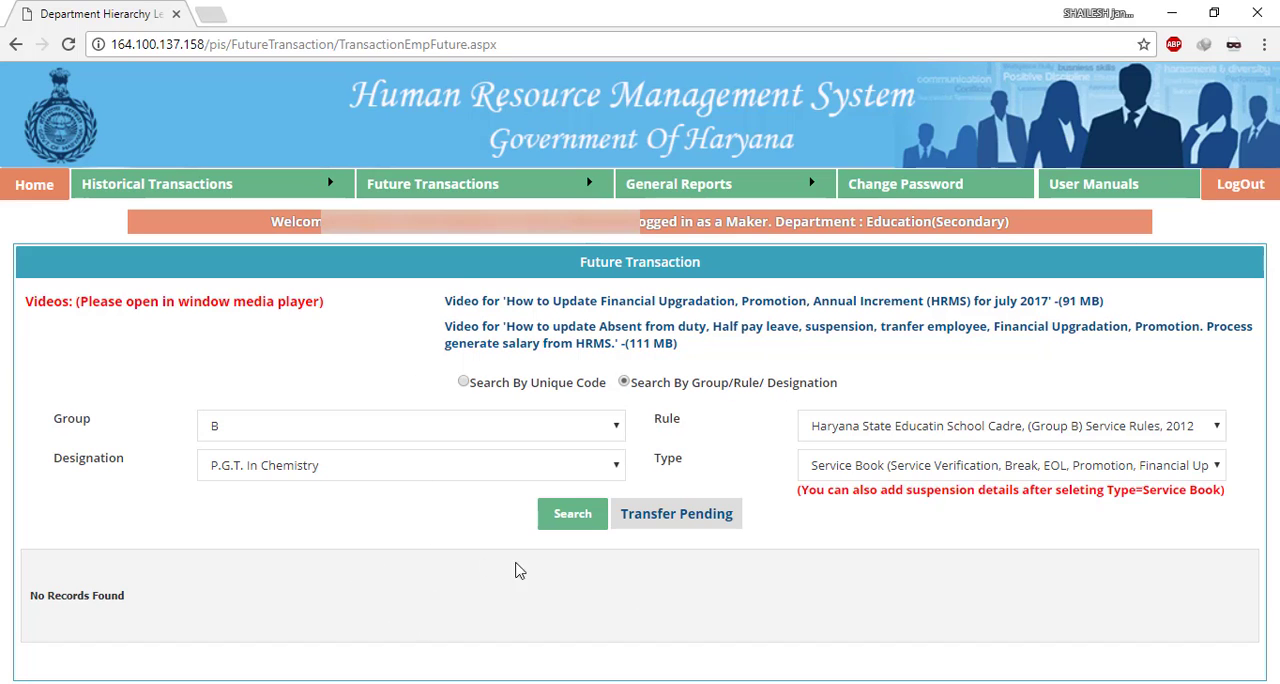
- Change the designation to P.G.T. In Physics and search its Service Book records
left_click(408, 466)
left_click(390, 506)
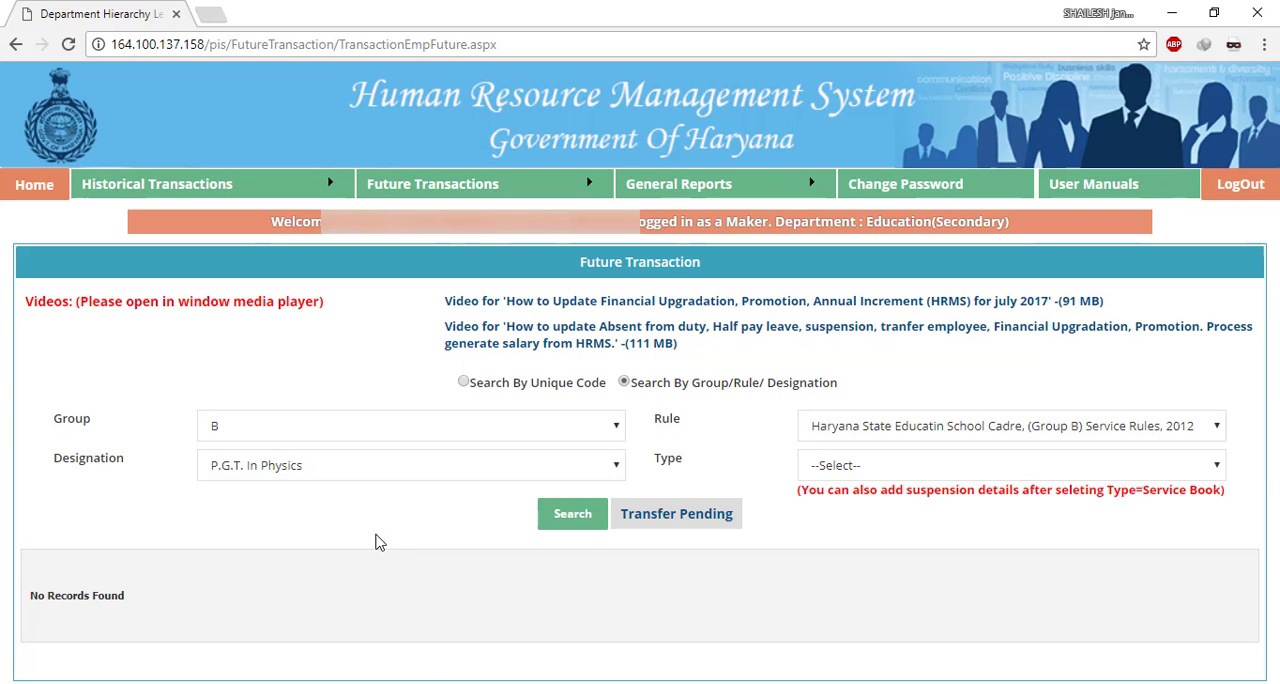
left_click(902, 468)
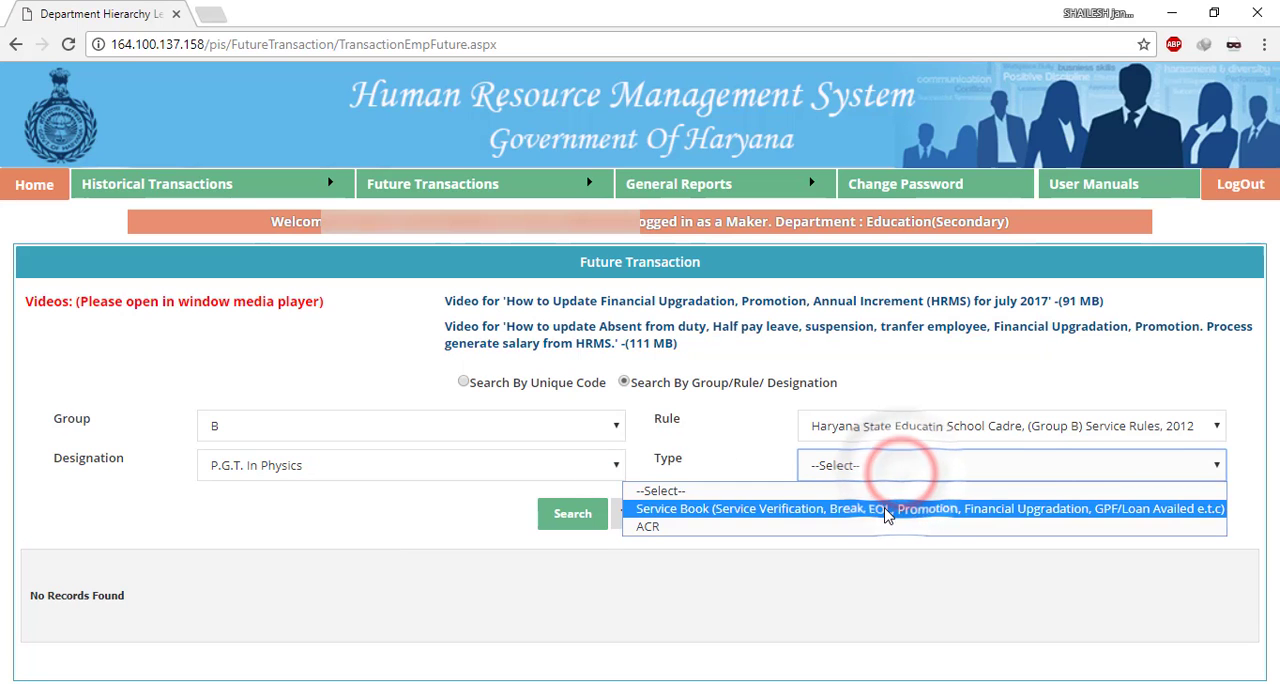
left_click(885, 506)
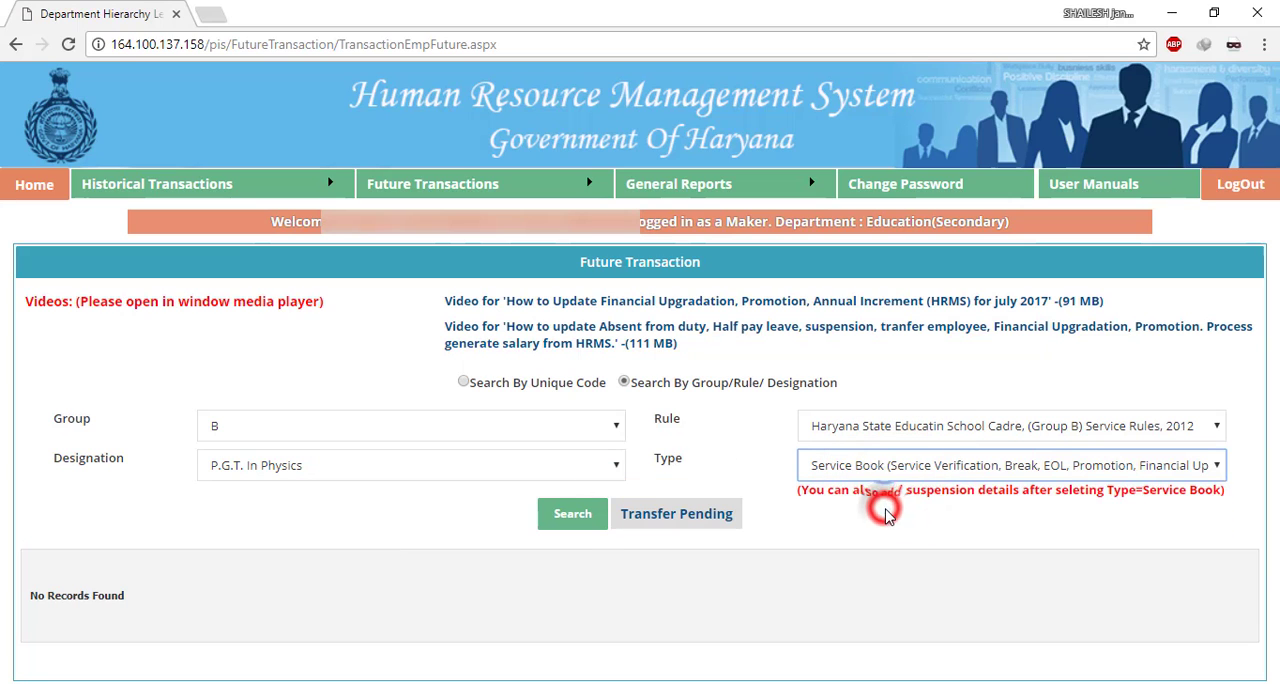
left_click(580, 517)
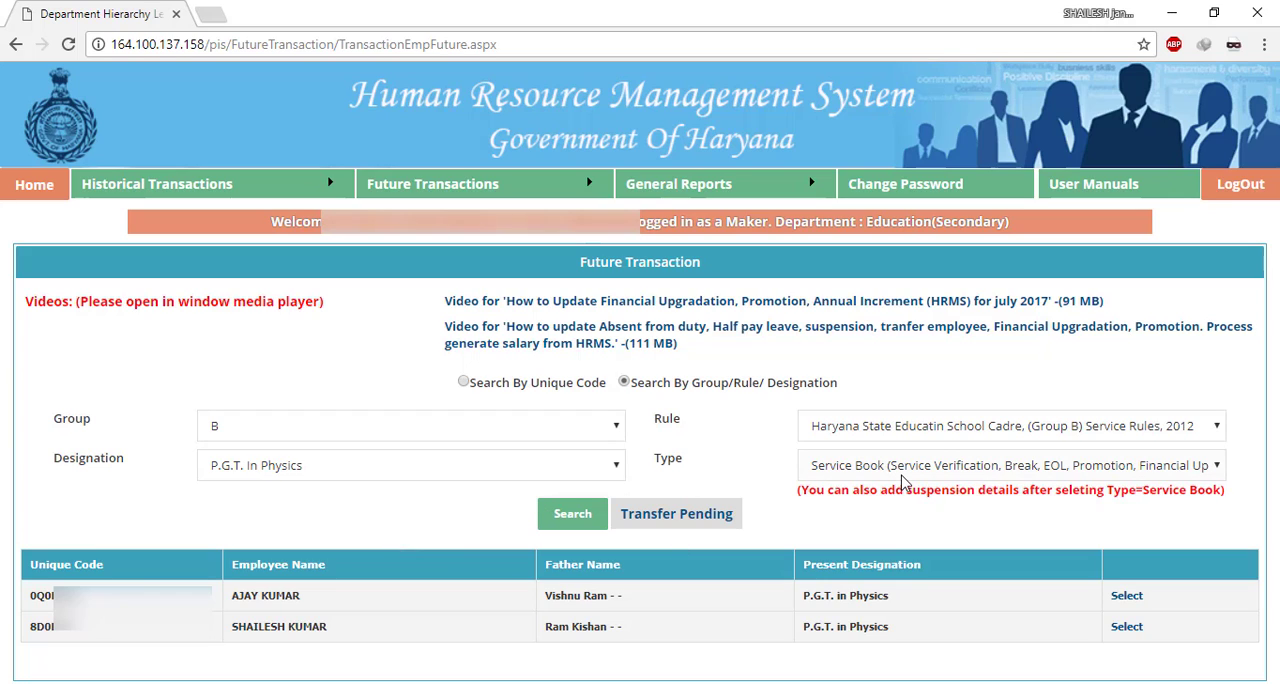
- Set the designation back to P.G.T. In Chemistry and repeat the Service Book search
left_click(290, 468)
left_click(295, 526)
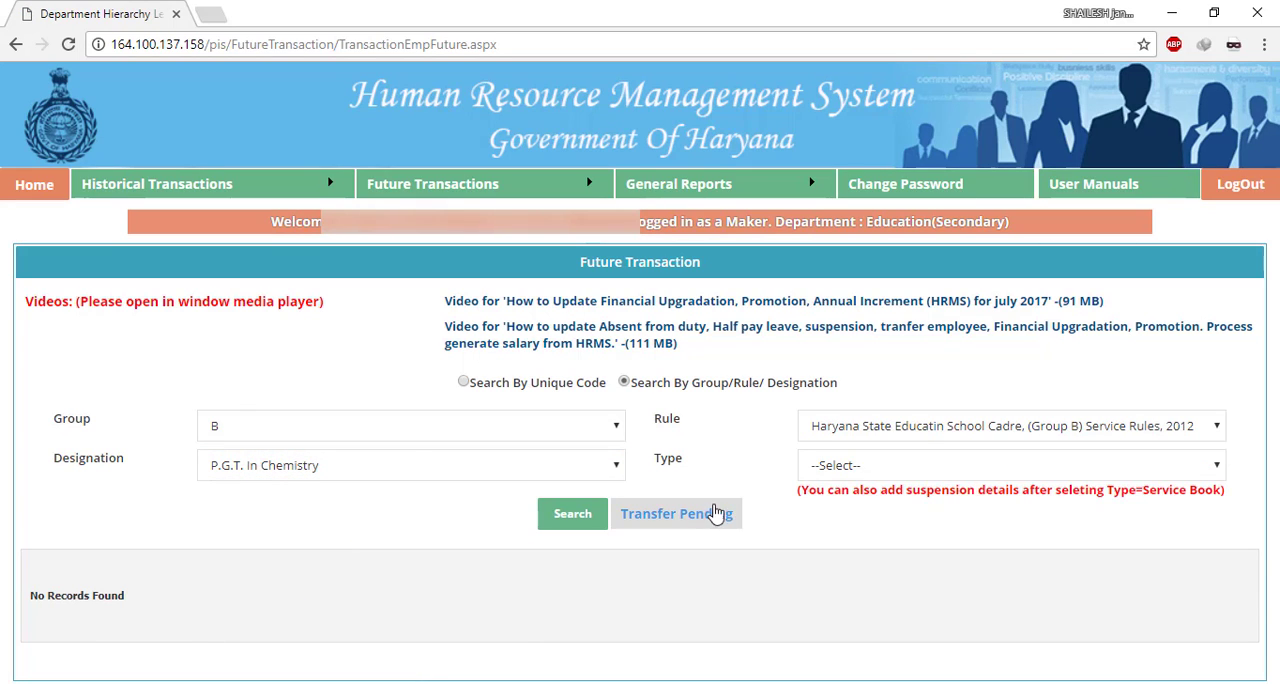
left_click(903, 465)
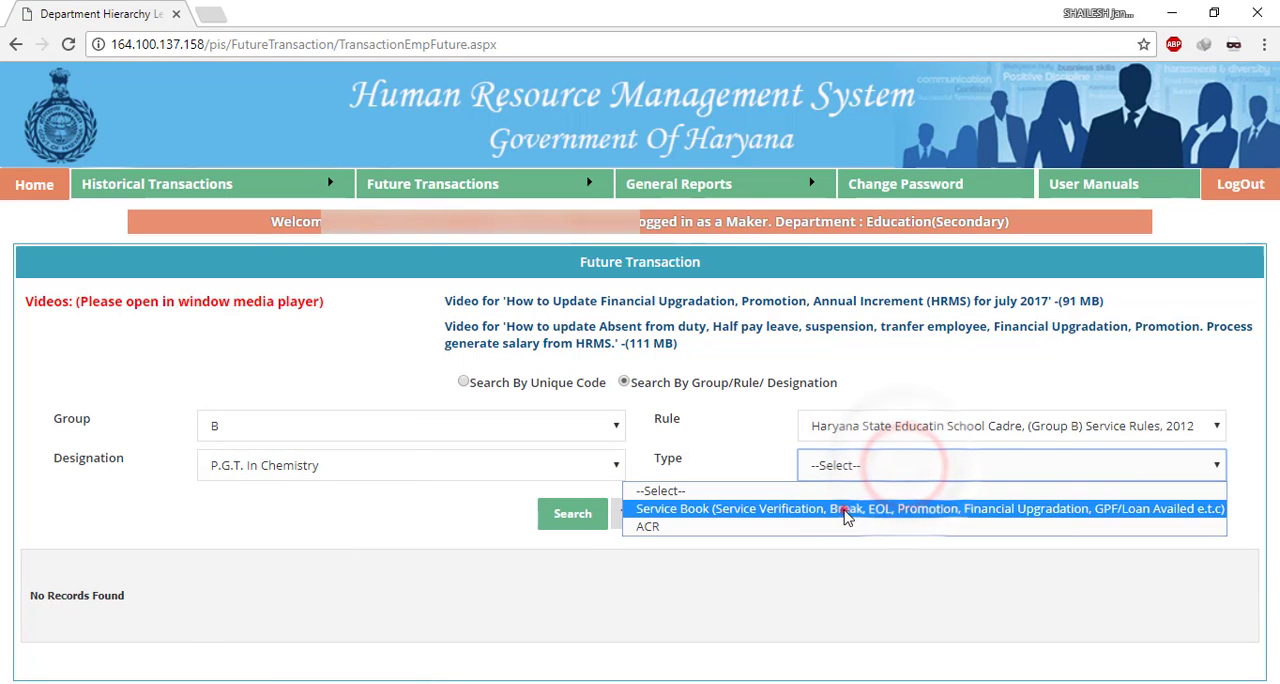
left_click(843, 505)
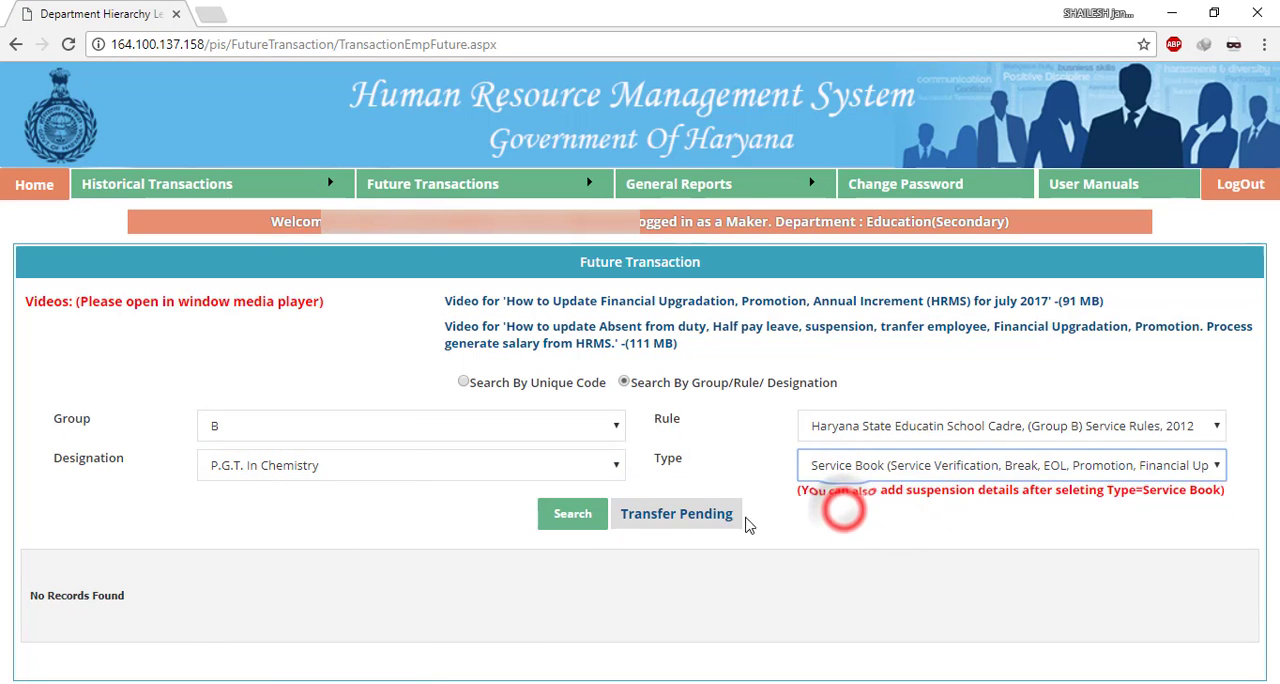
left_click(562, 517)
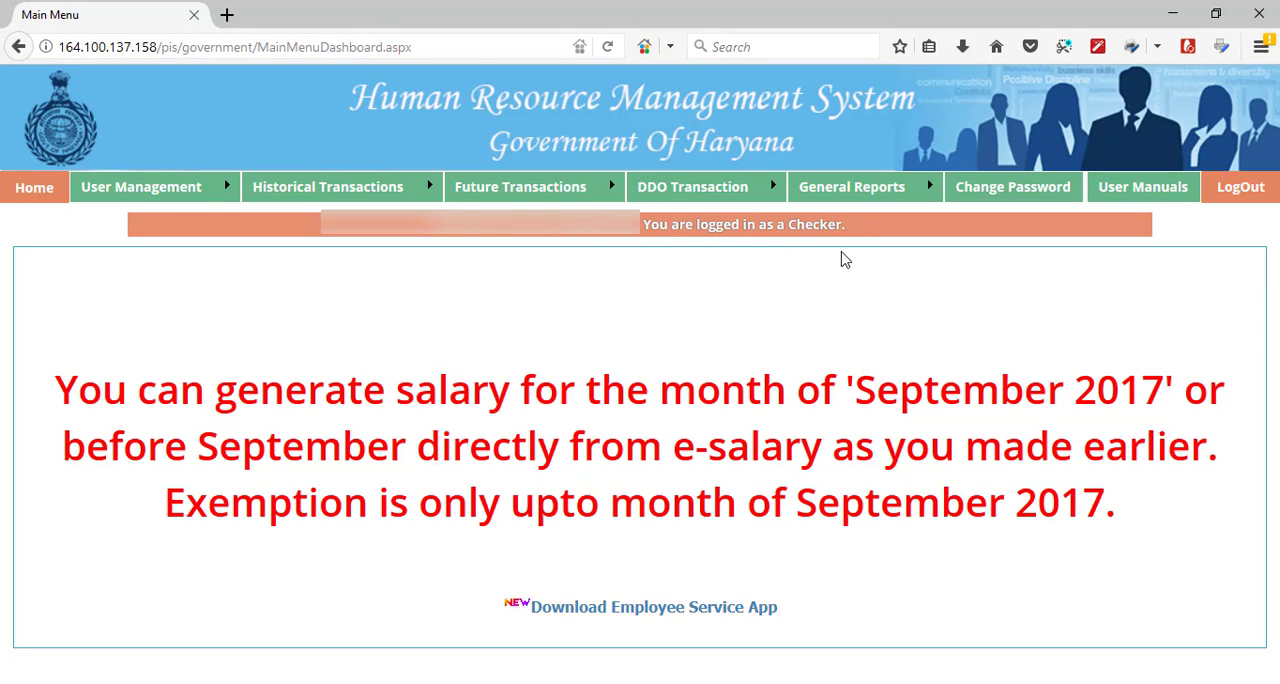
- In the Checker's session, open the employee record updation page under Historical Transactions for the P.G.T. in Chemistry (Group B) designation
mouse_move(313, 190)
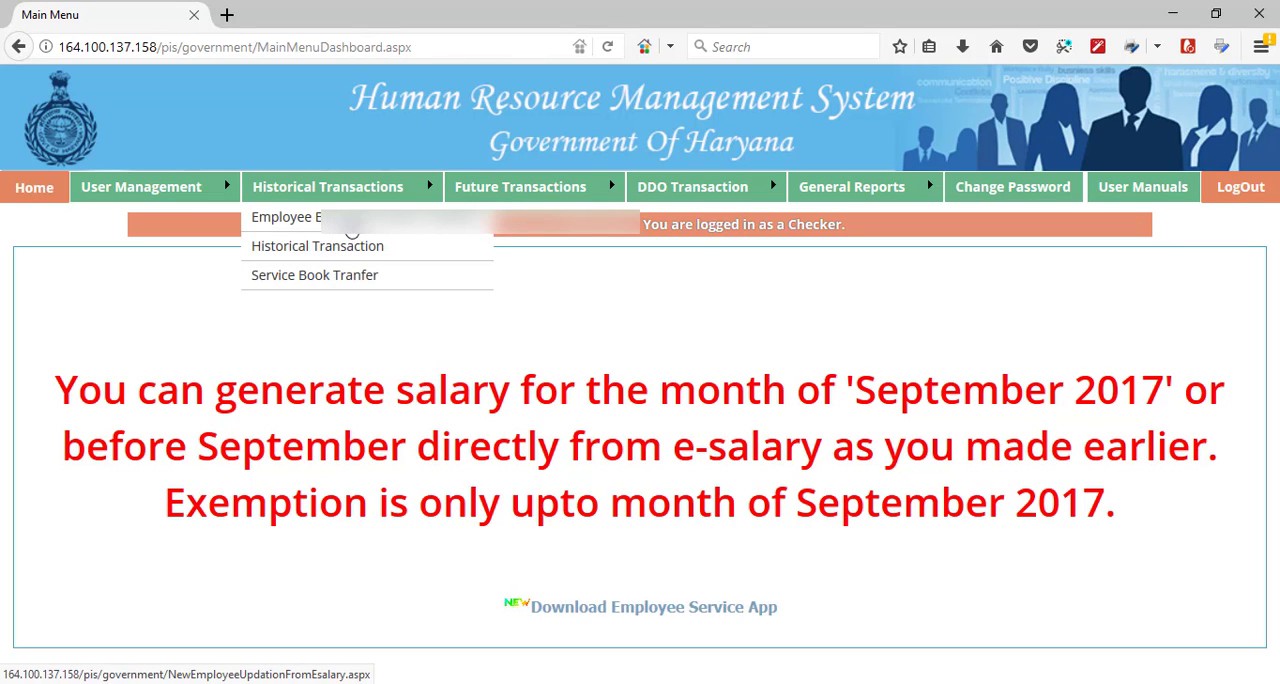
left_click(355, 230)
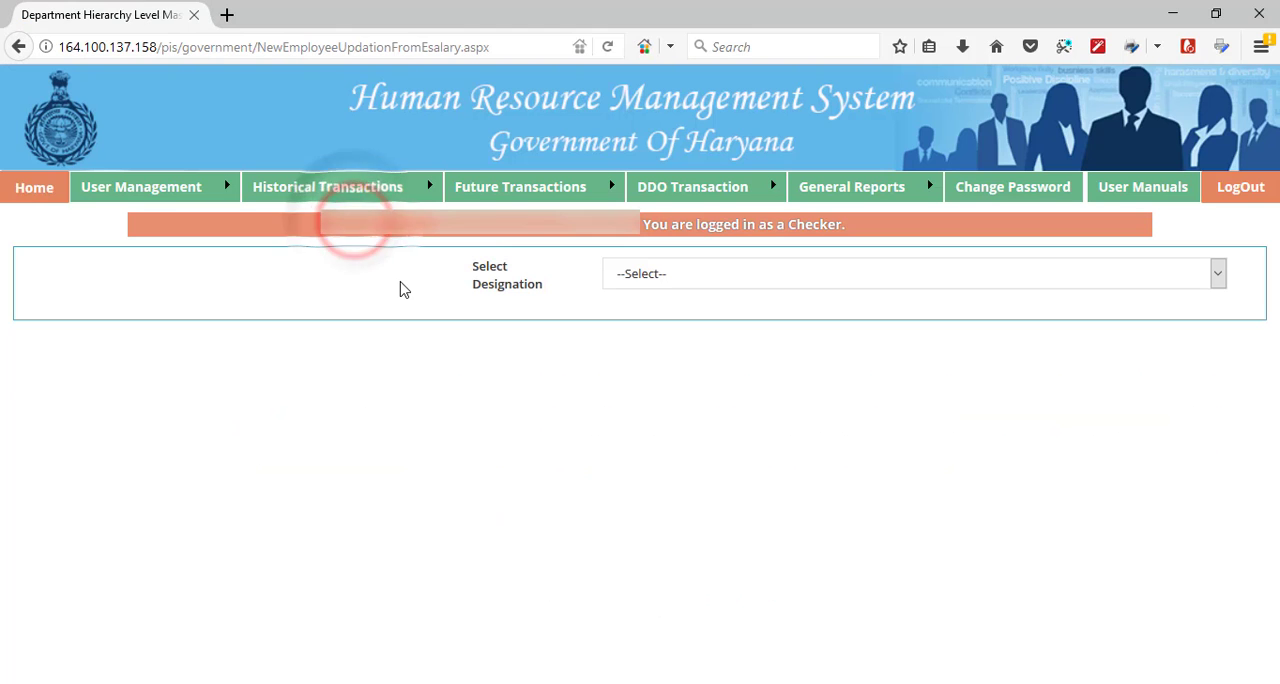
left_click(657, 280)
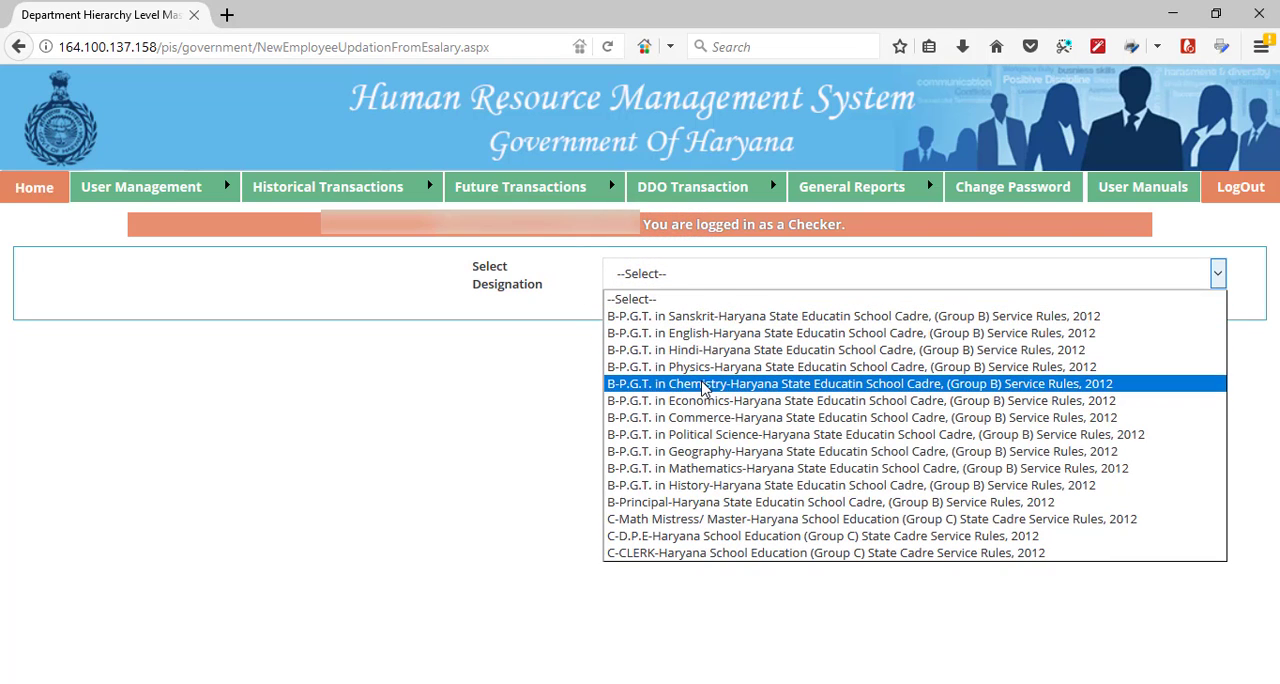
left_click(703, 385)
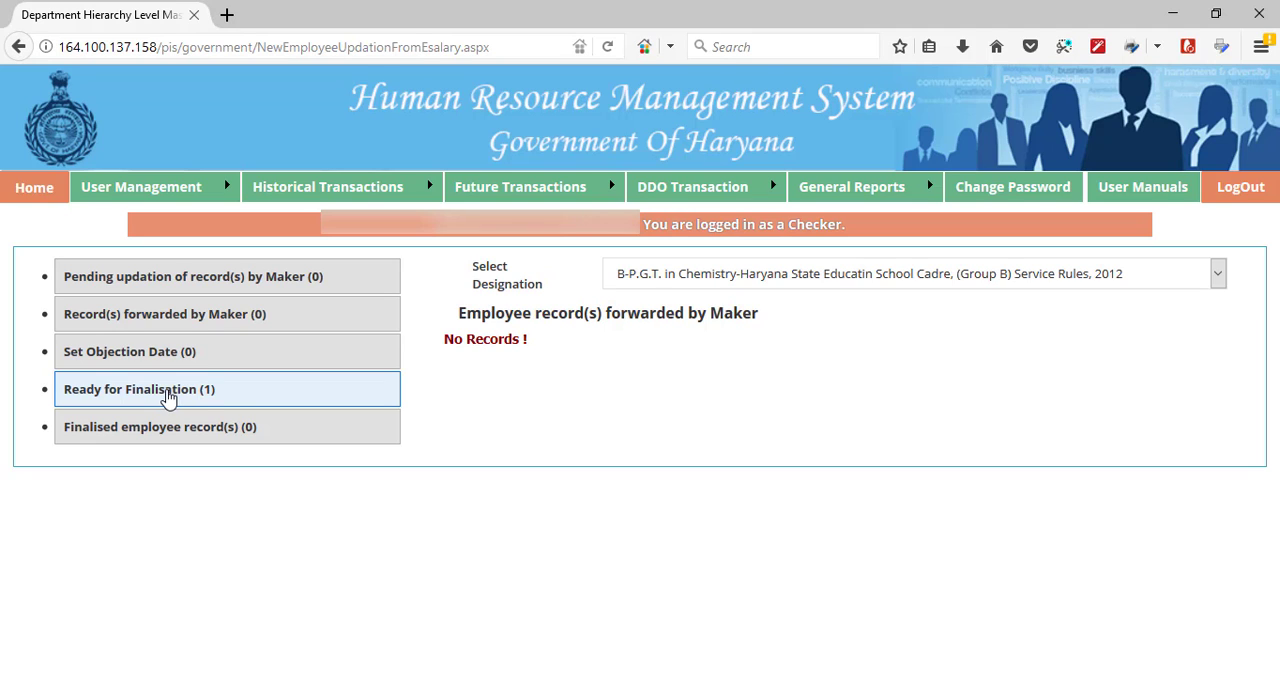
- Freeze the employee record that is ready for finalisation and list the finalised employee records
left_click(168, 397)
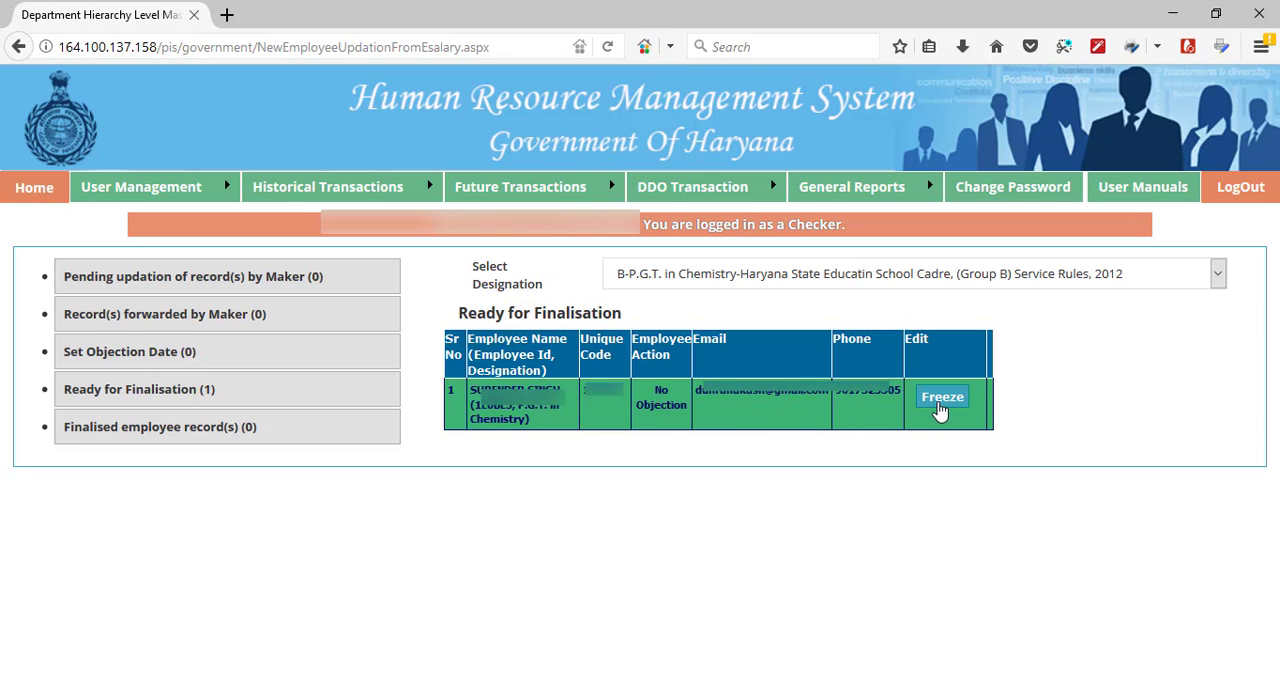
left_click(940, 405)
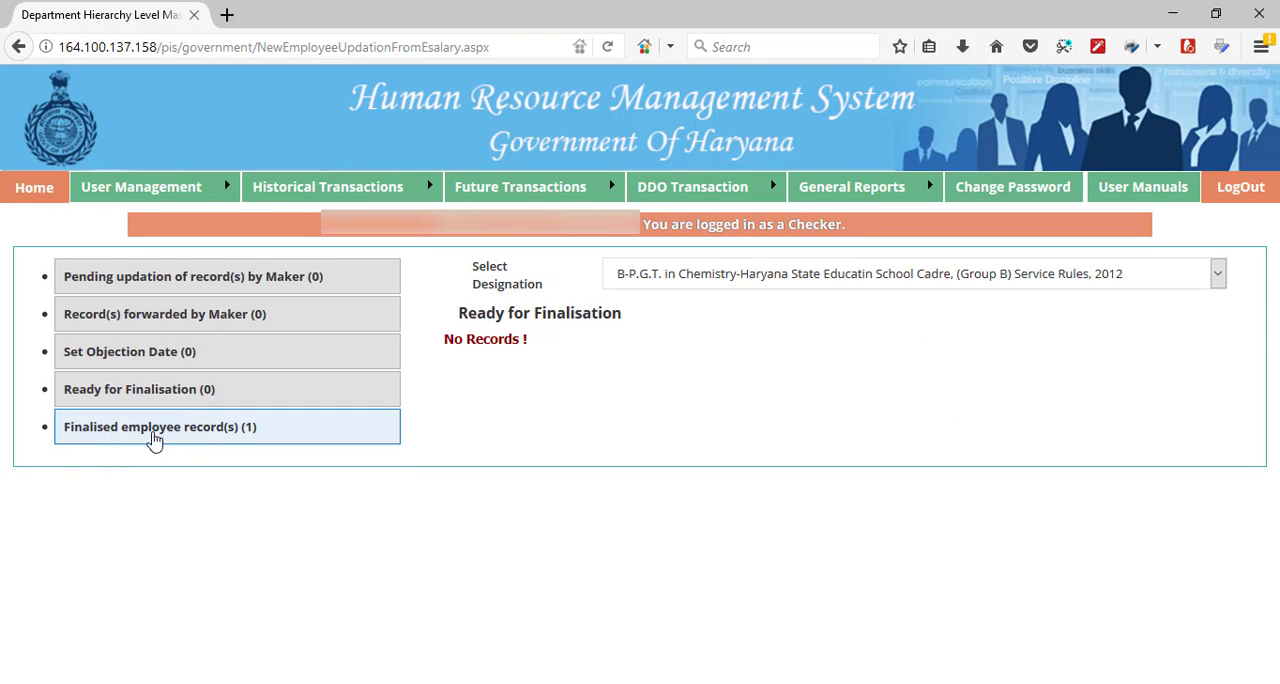
left_click(166, 437)
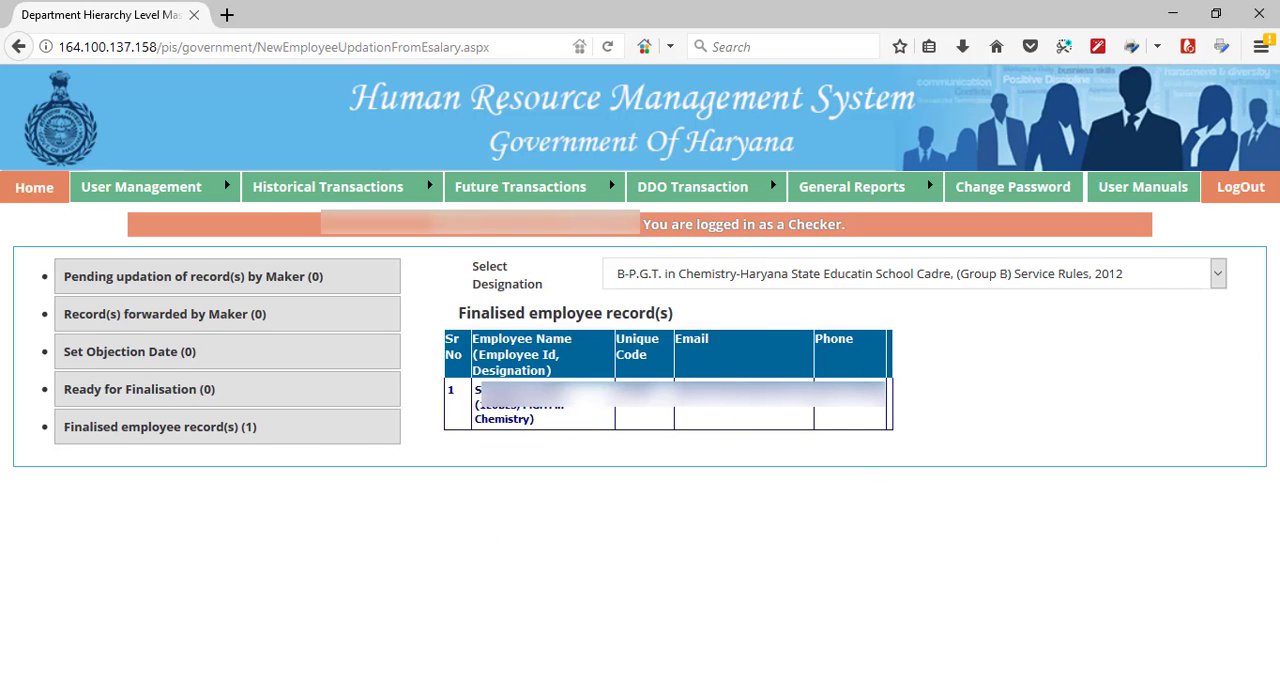
- In the Maker's session in Chrome, switch the Future Transaction designation to P.G.T. In Physics and back to P.G.T. In Chemistry
mouse_move(545, 682)
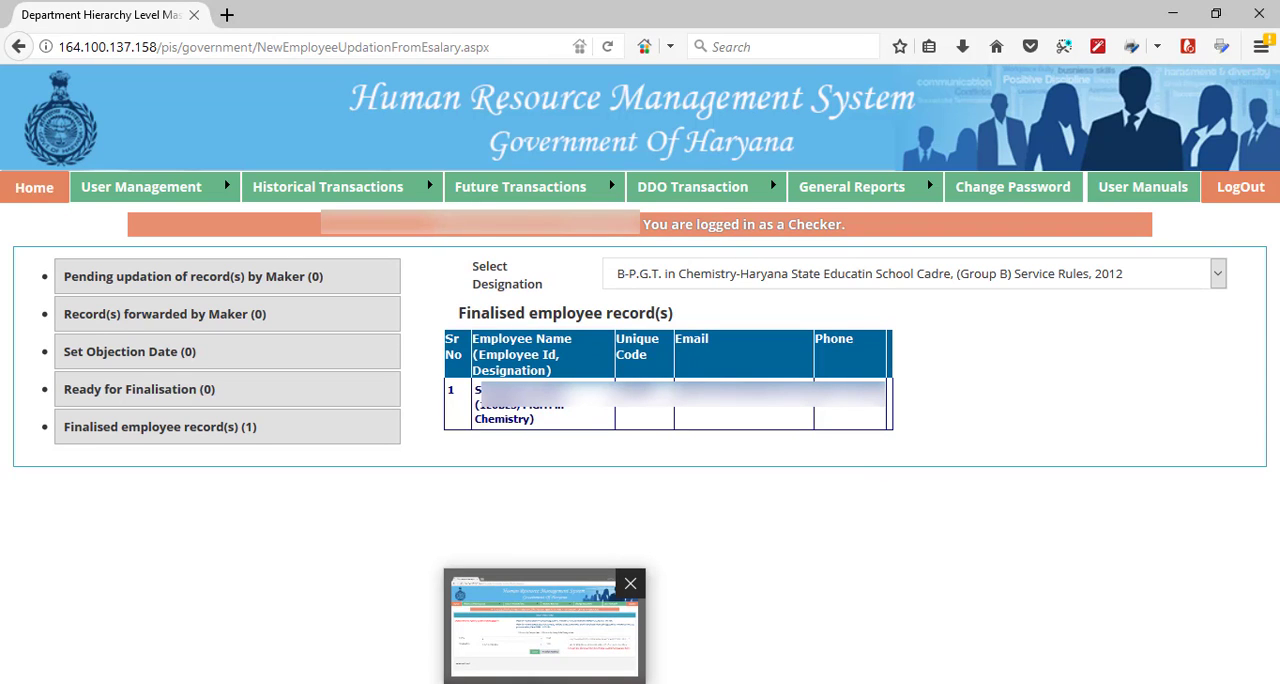
left_click(520, 630)
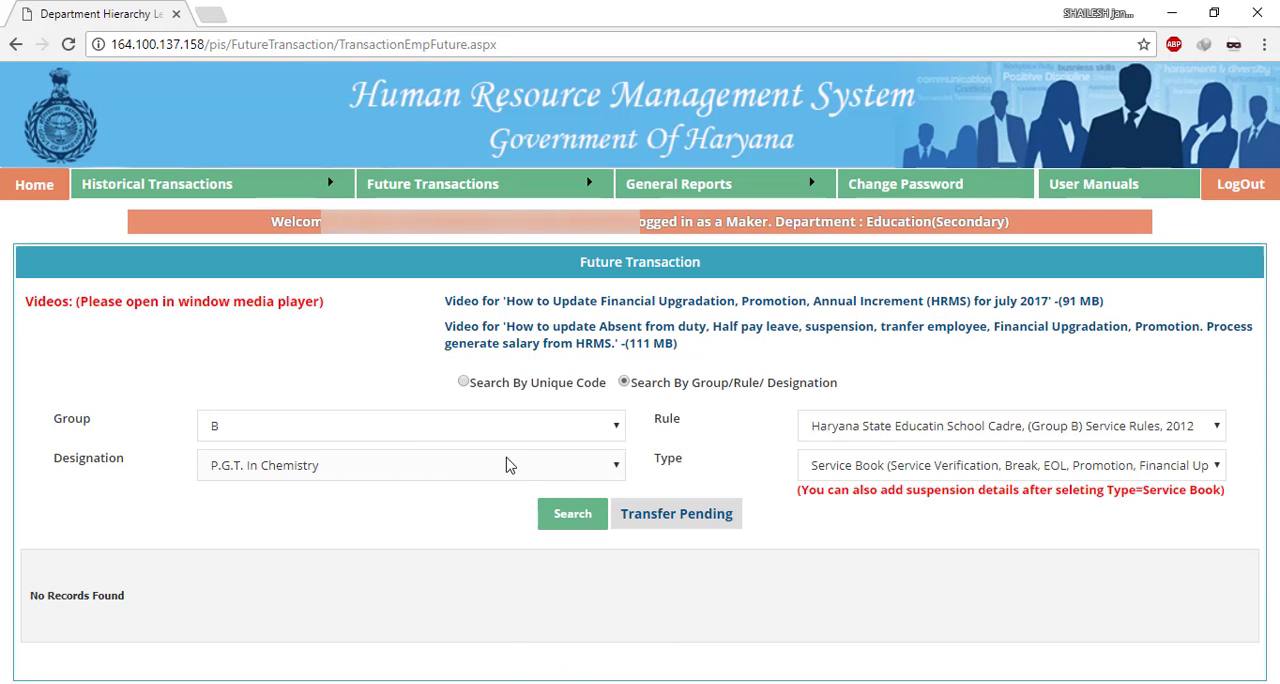
left_click(558, 475)
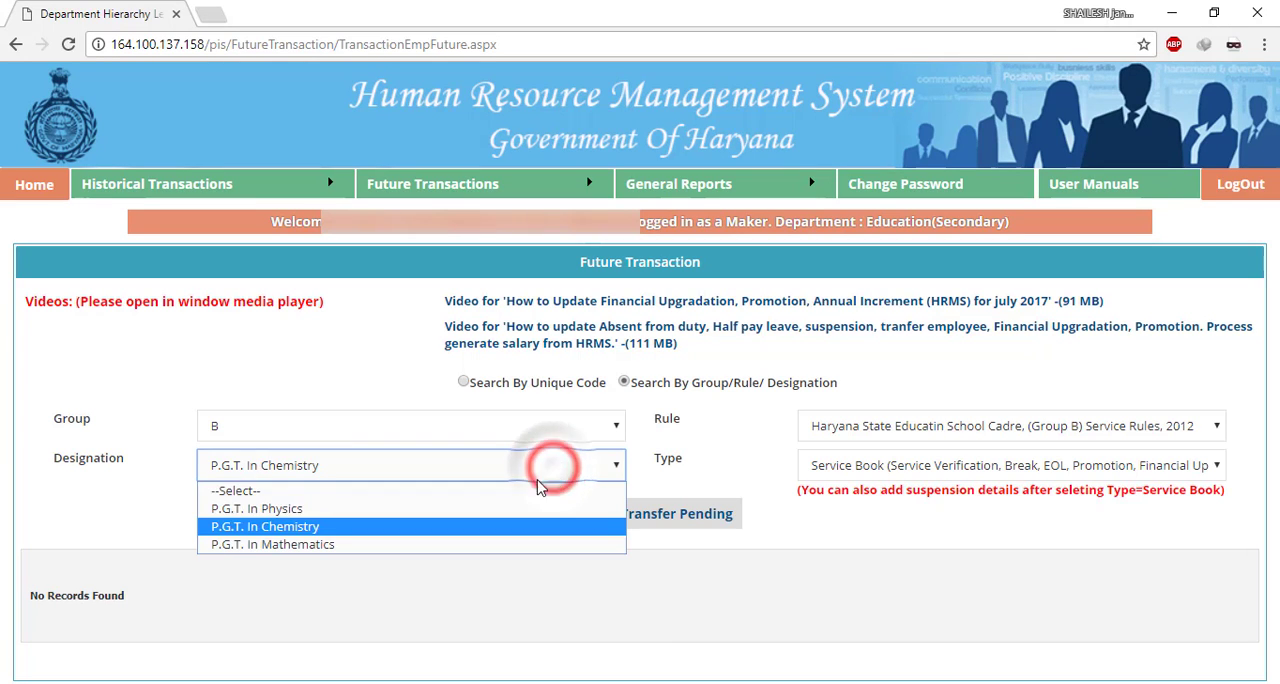
left_click(514, 506)
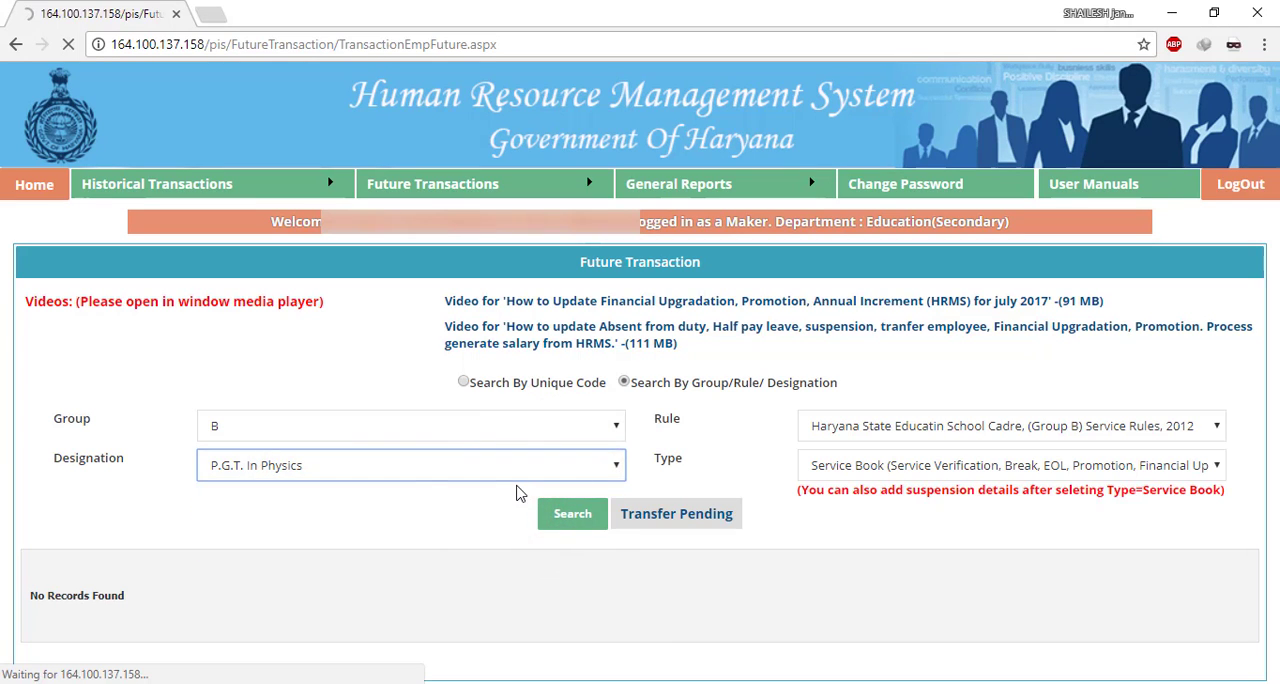
left_click(509, 480)
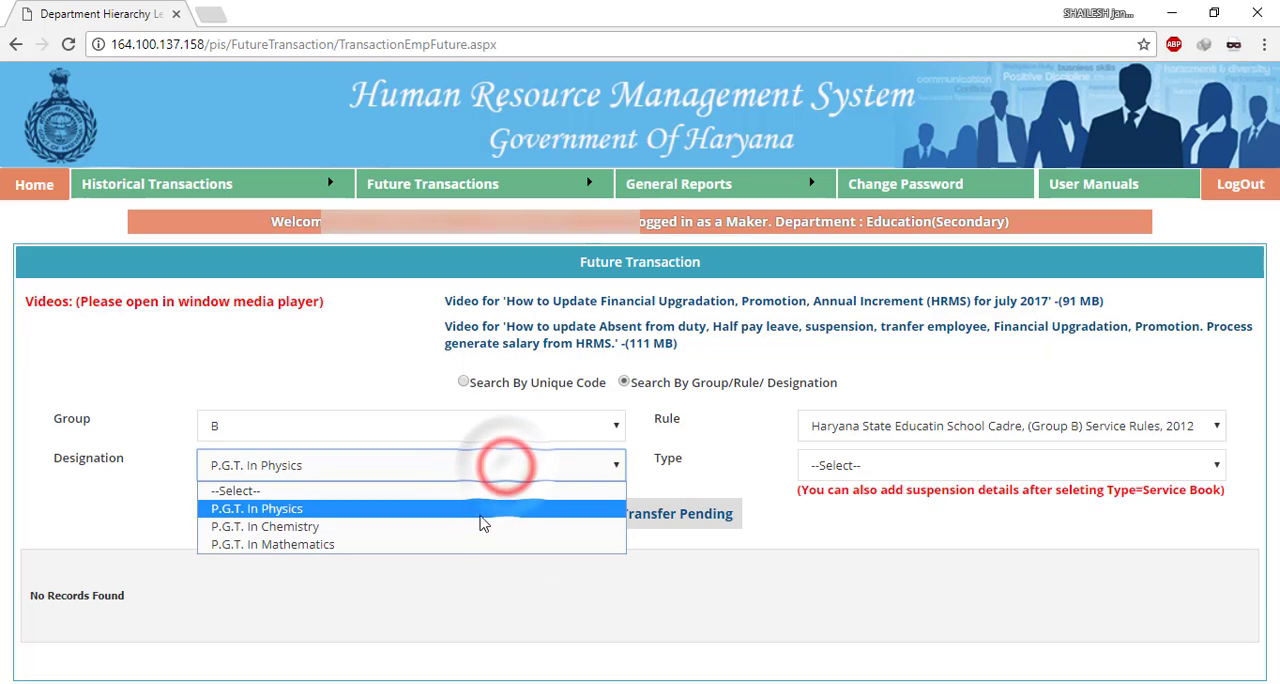
left_click(480, 527)
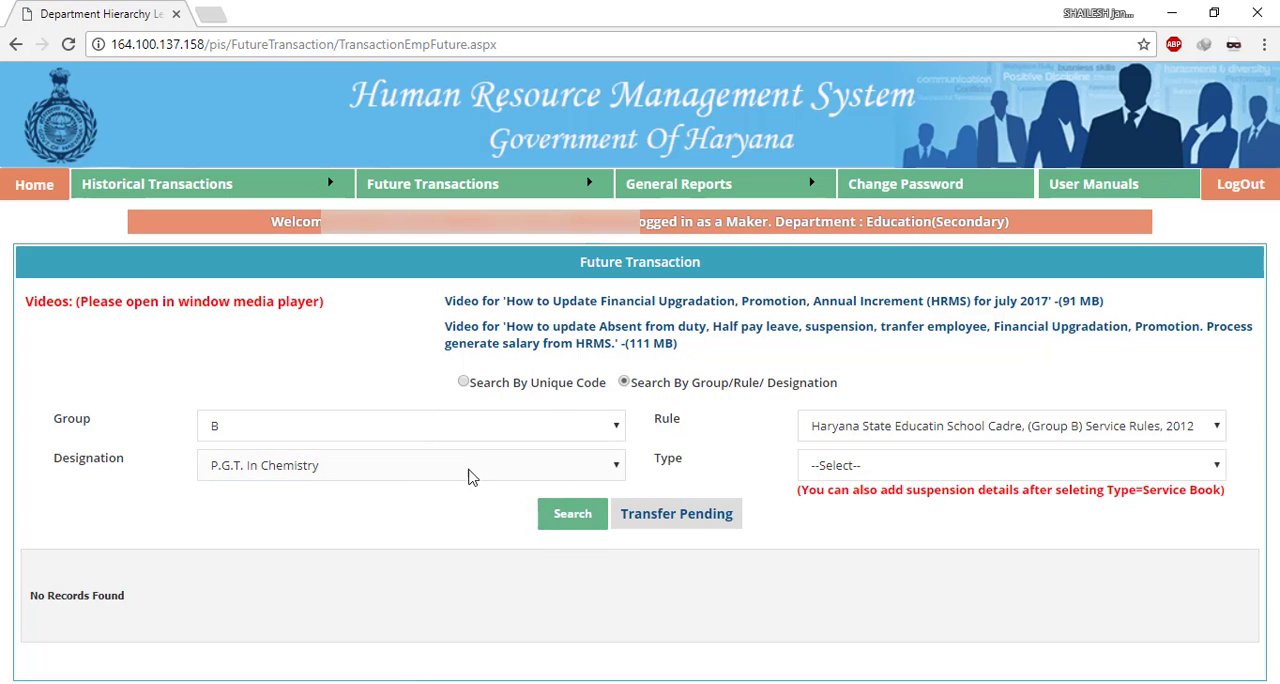
left_click(470, 468)
left_click(470, 527)
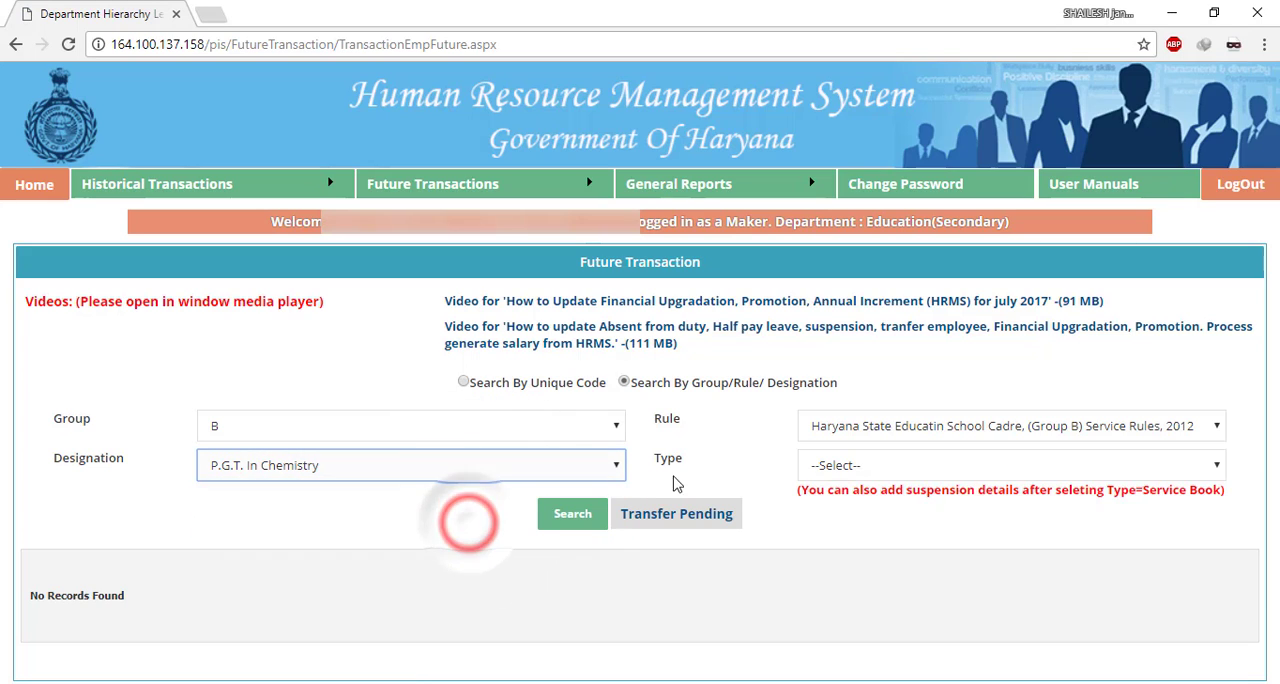
- Set the transaction type to Service Book and search the employees of the chosen designation
left_click(921, 466)
left_click(912, 508)
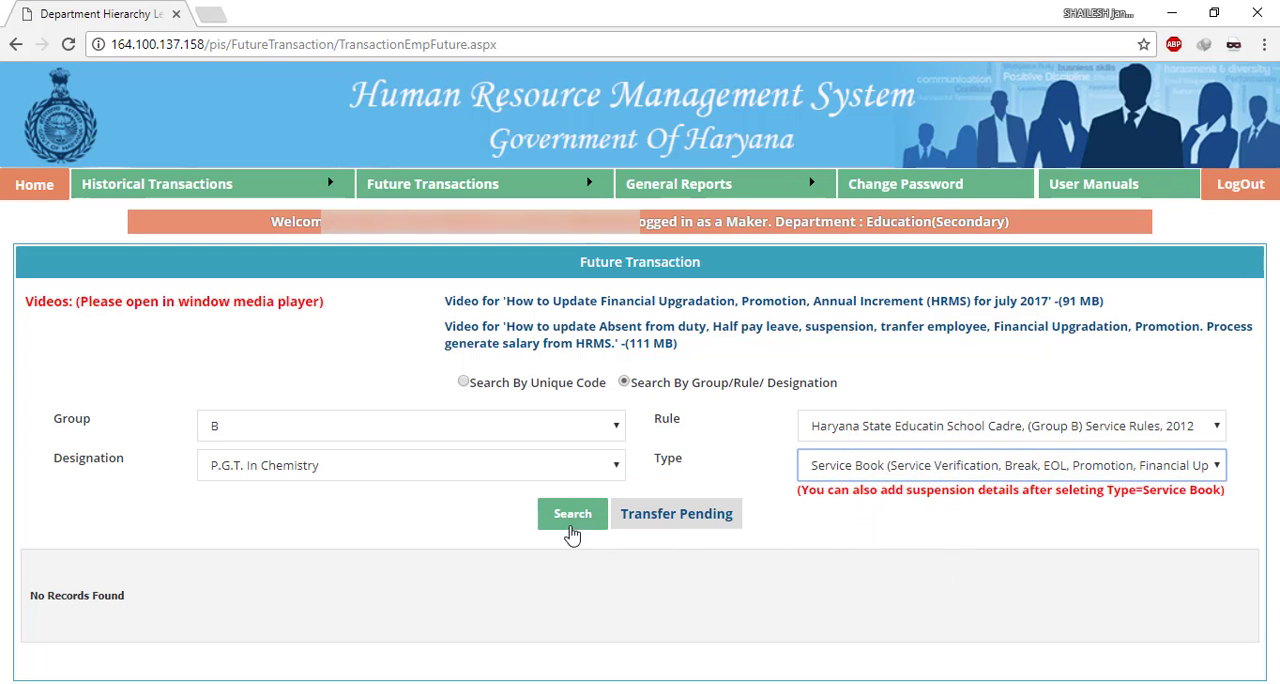
left_click(572, 514)
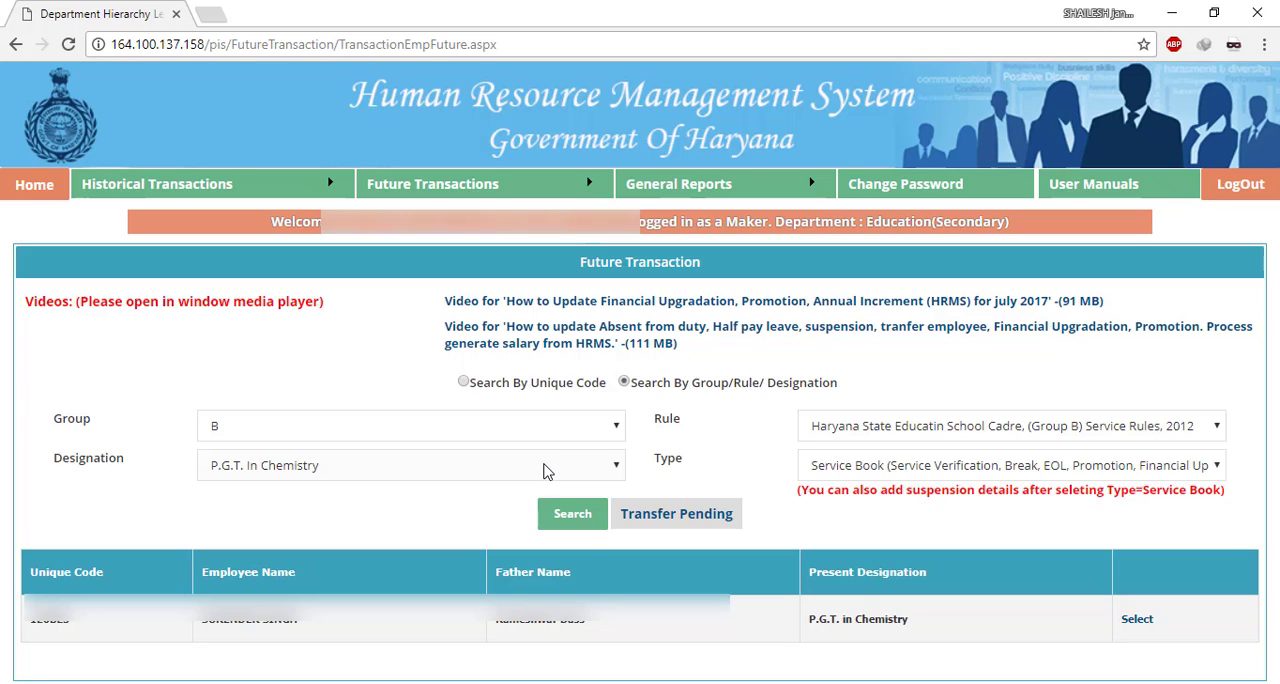
- Open Employee Basic Information Updation for the P.G.T. in Mathematics (Group B) designation
mouse_move(222, 193)
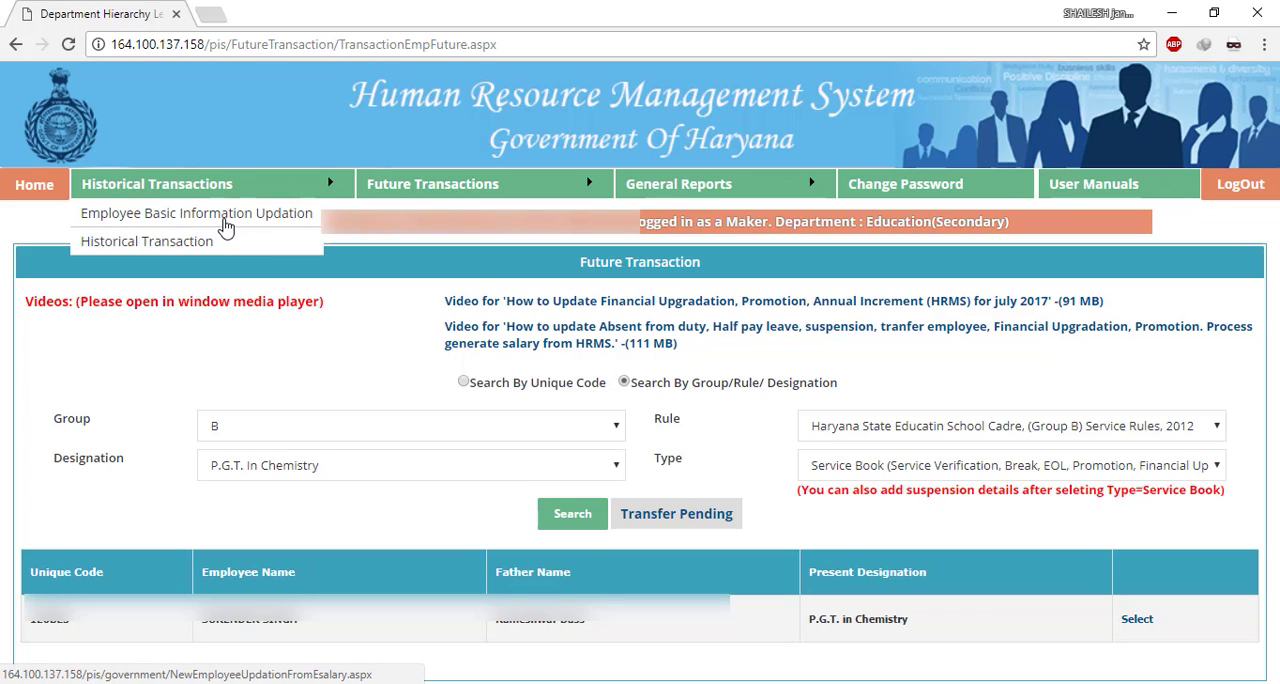
left_click(222, 219)
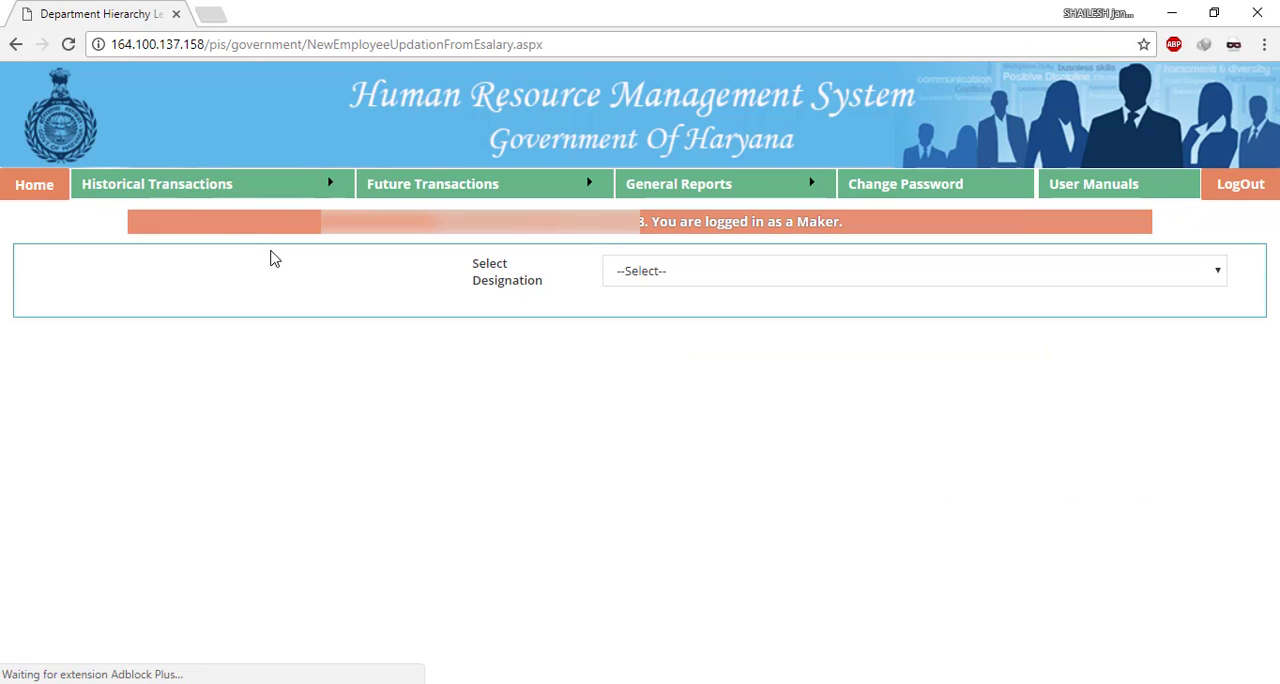
left_click(735, 270)
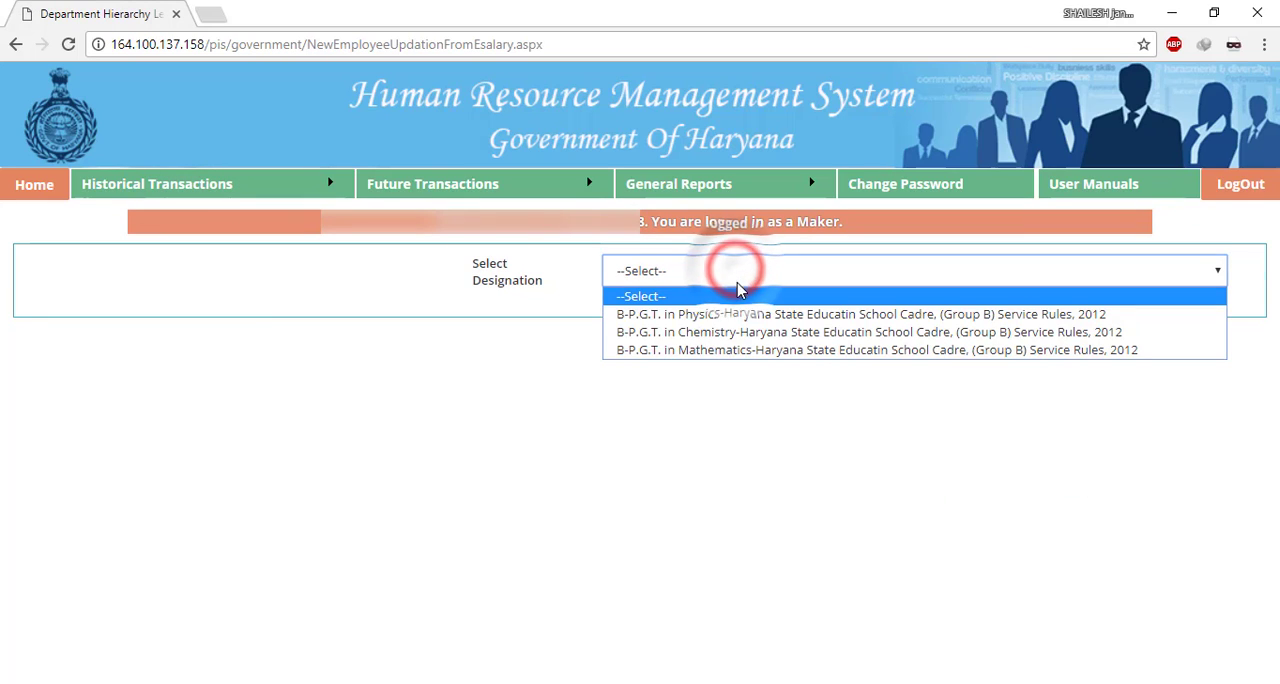
left_click(737, 350)
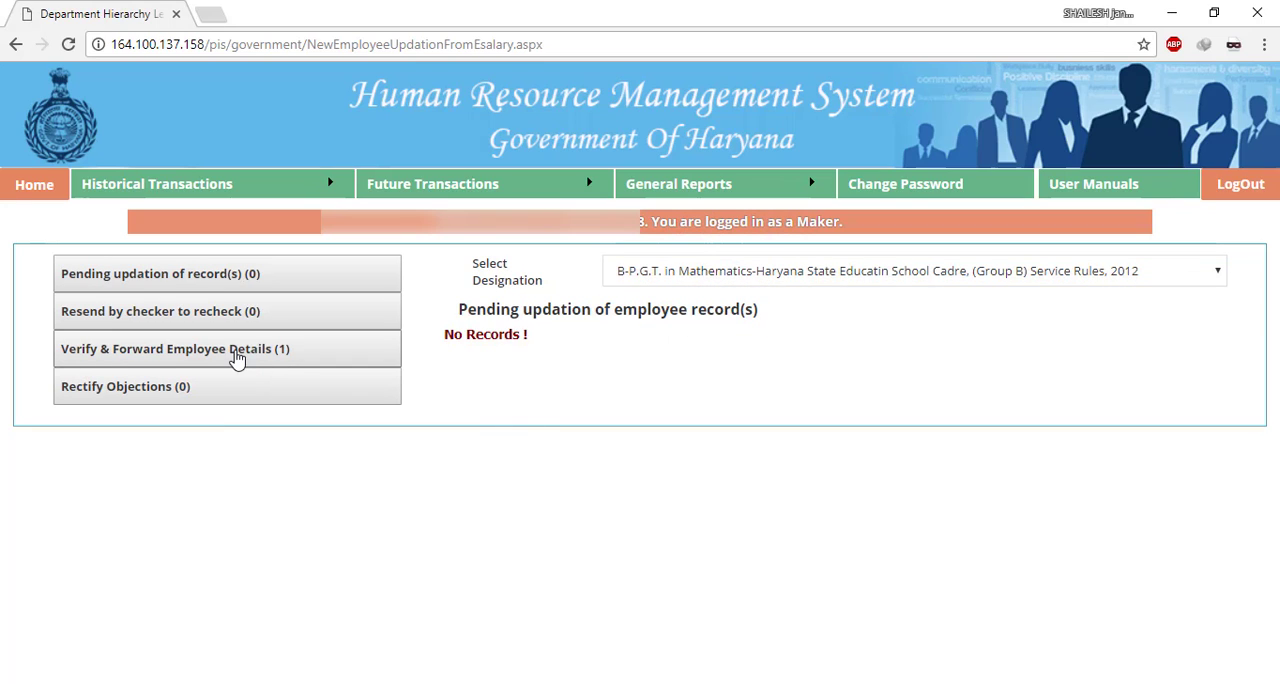
- Verify and forward the Mathematics employee's details to the Checker
left_click(236, 356)
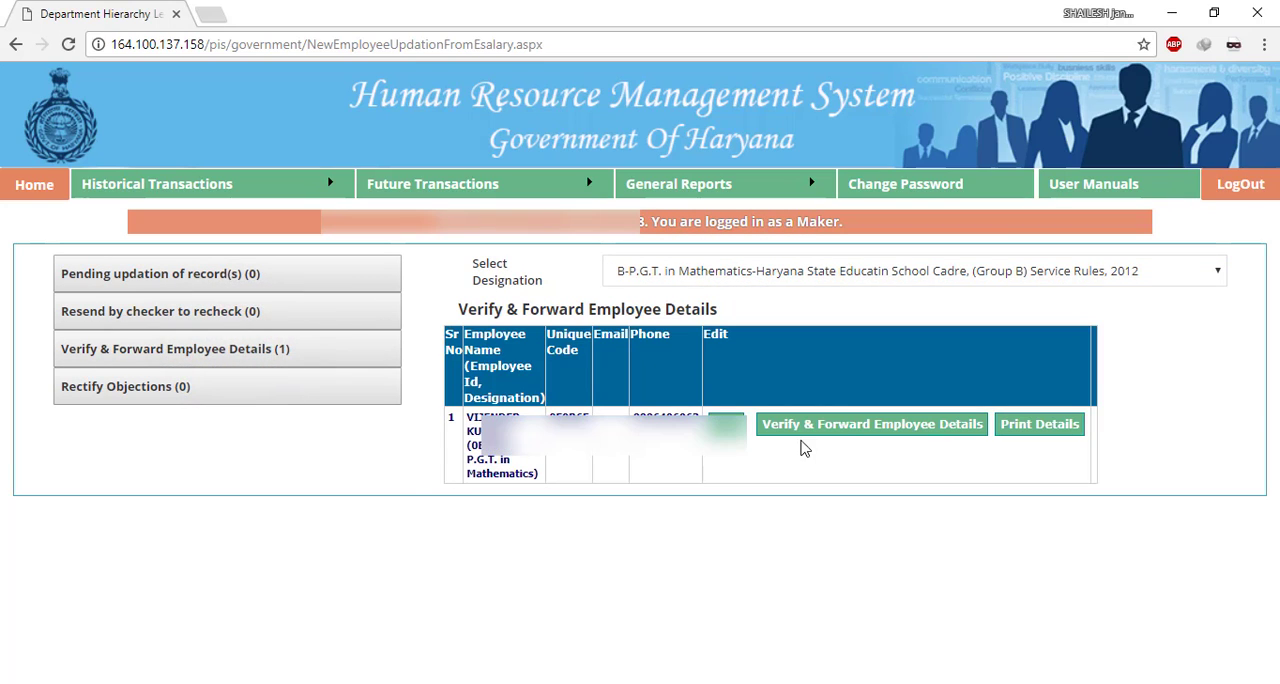
left_click(835, 424)
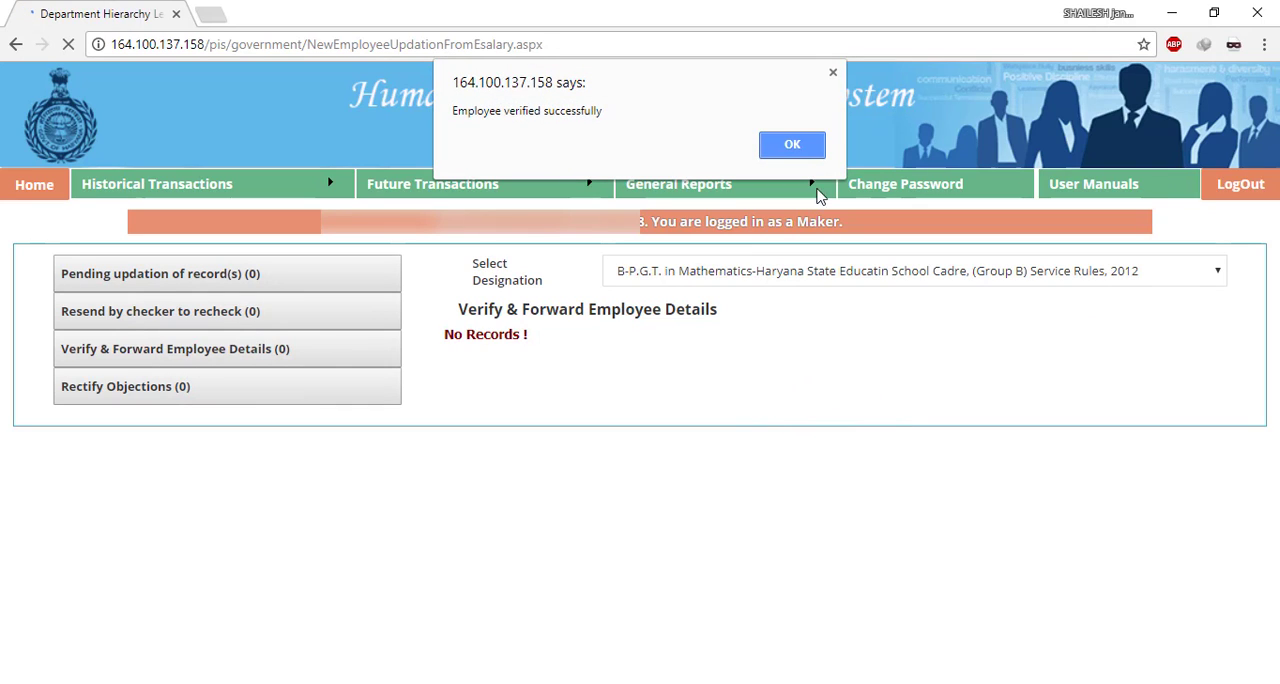
left_click(798, 147)
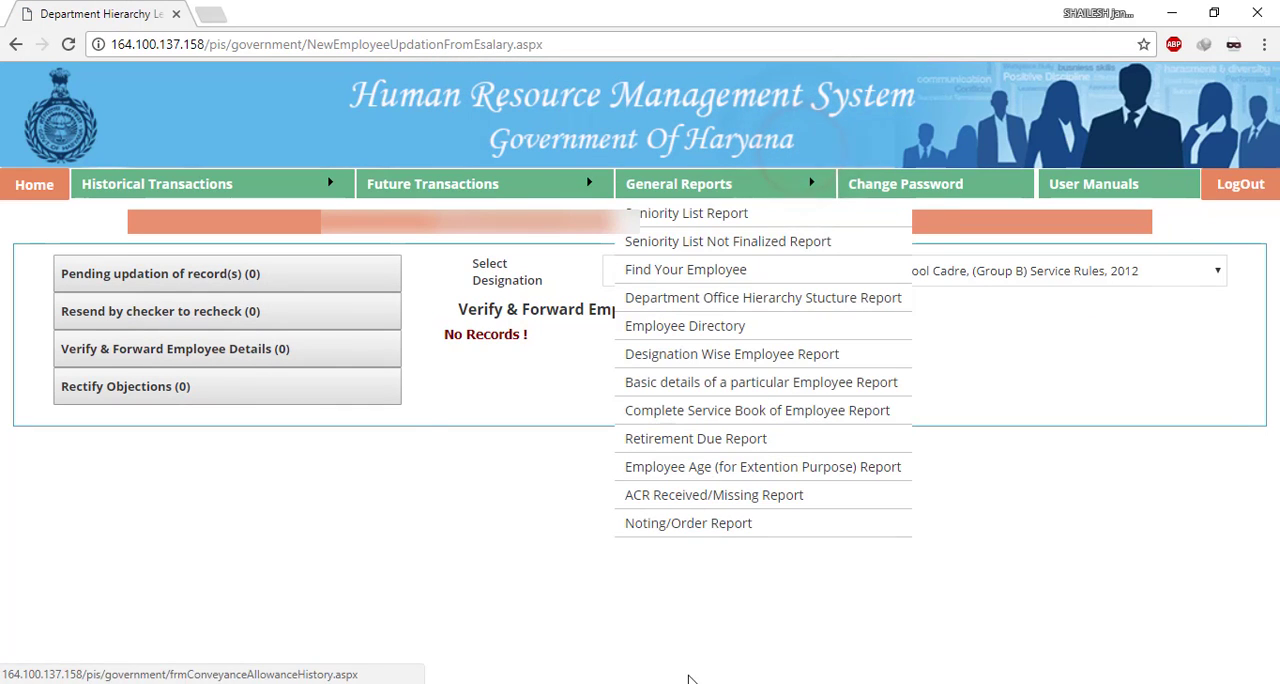
- In the Checker's session in Firefox, select the P.G.T. in Mathematics (Group B) designation and freeze the first employee record ready for finalisation
mouse_move(640, 683)
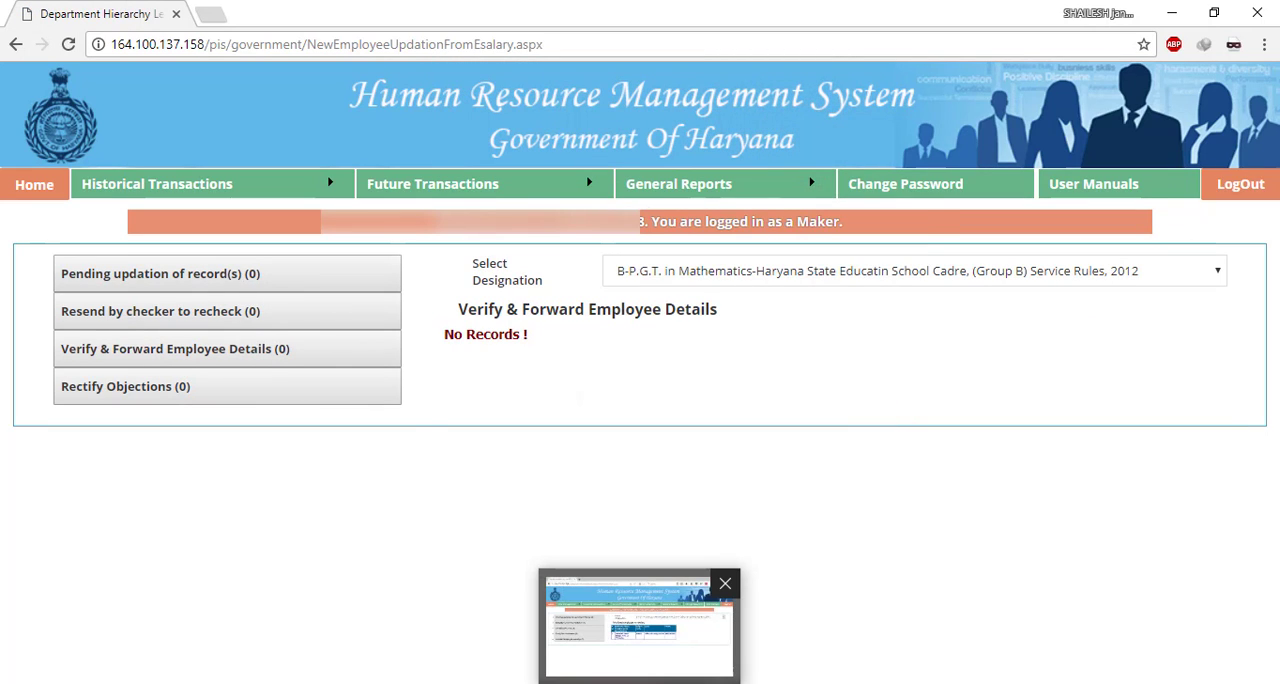
left_click(640, 640)
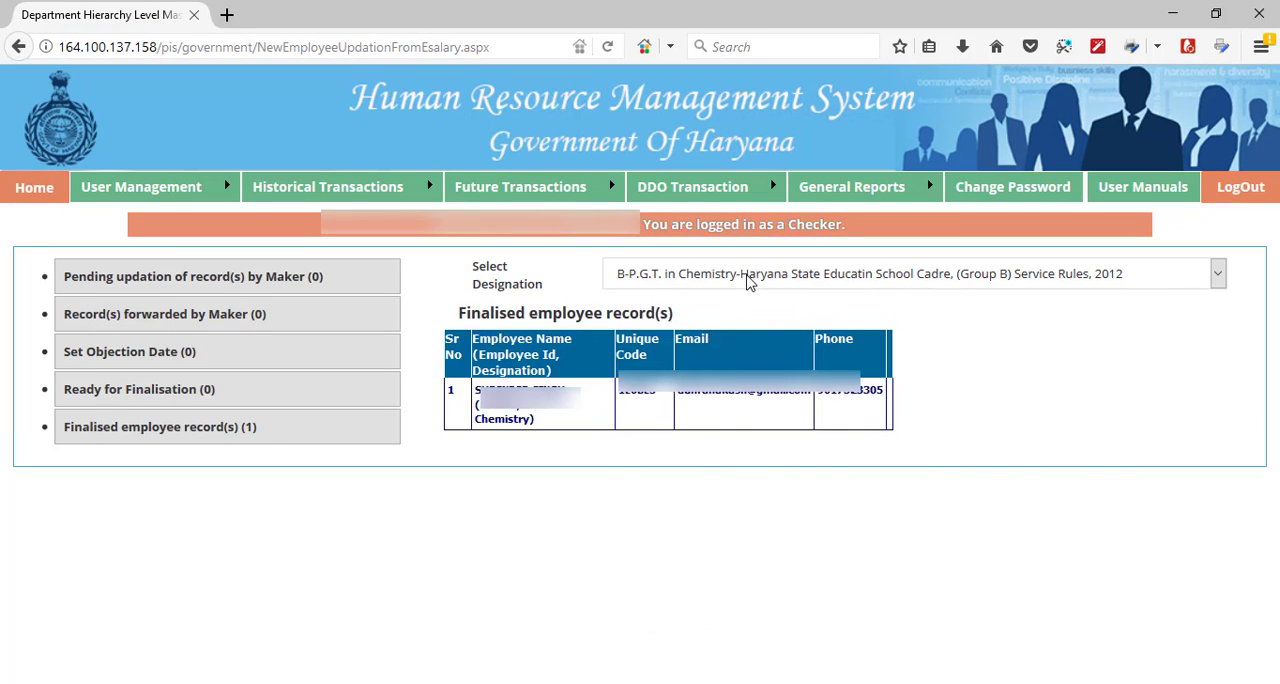
left_click(748, 283)
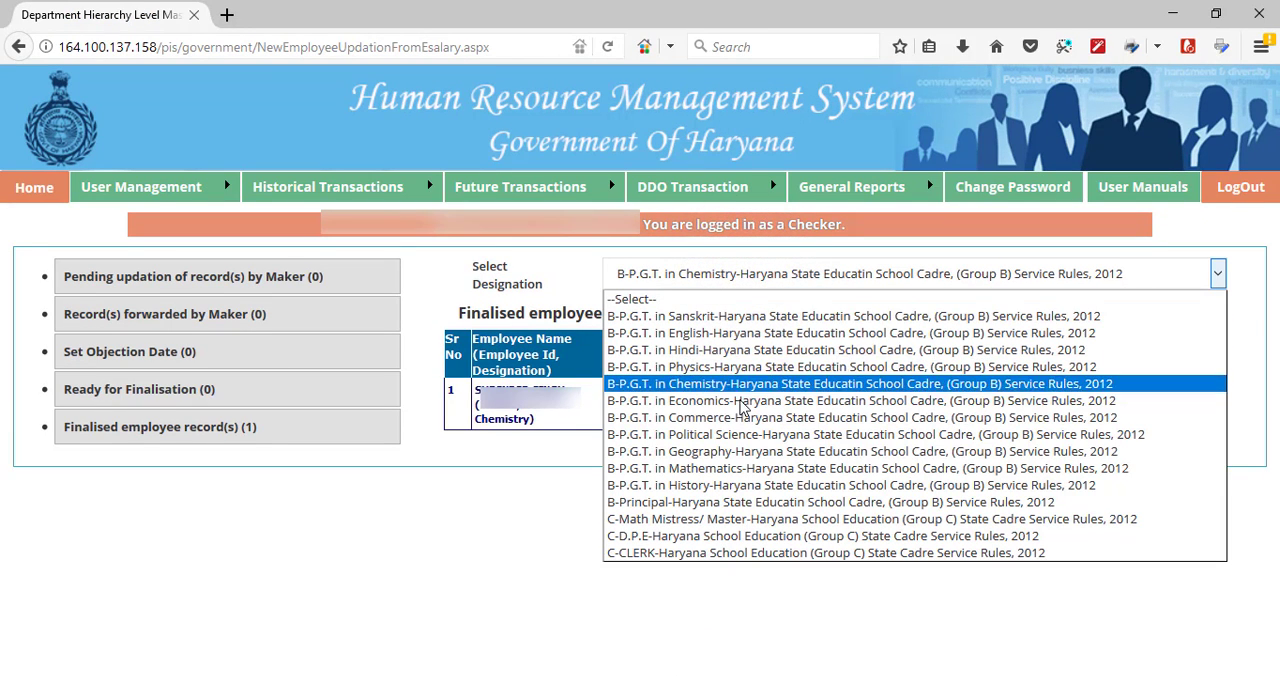
left_click(738, 468)
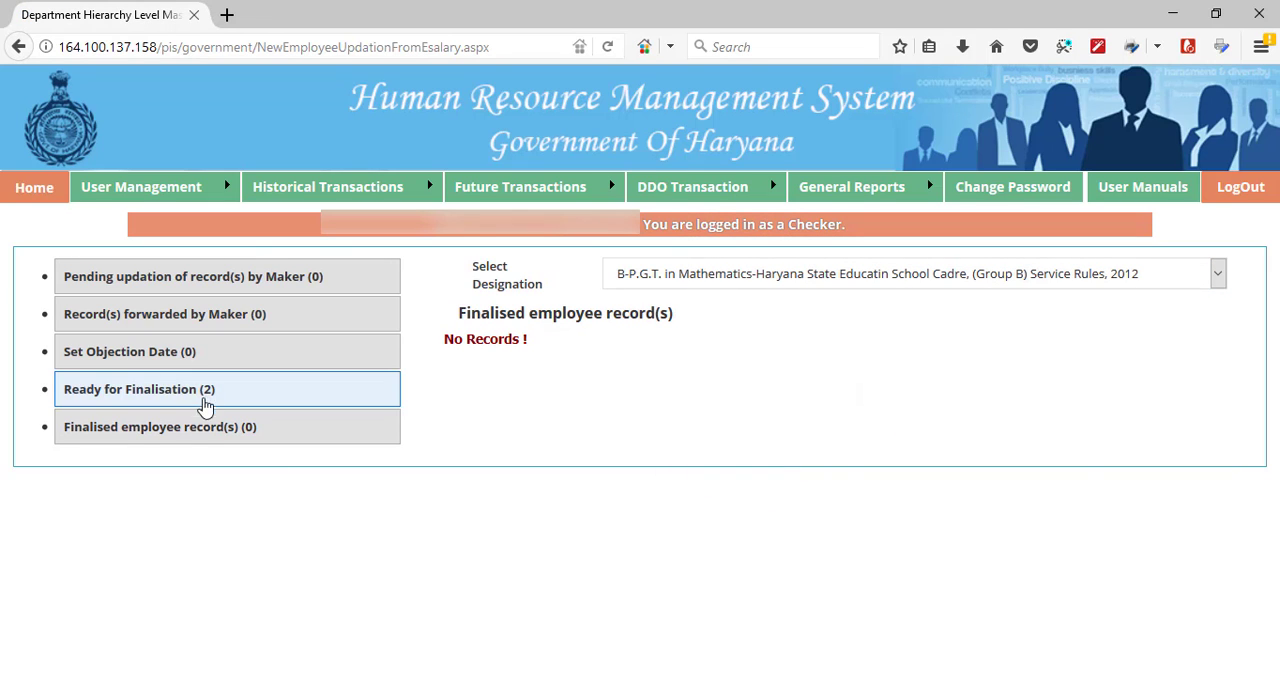
left_click(204, 402)
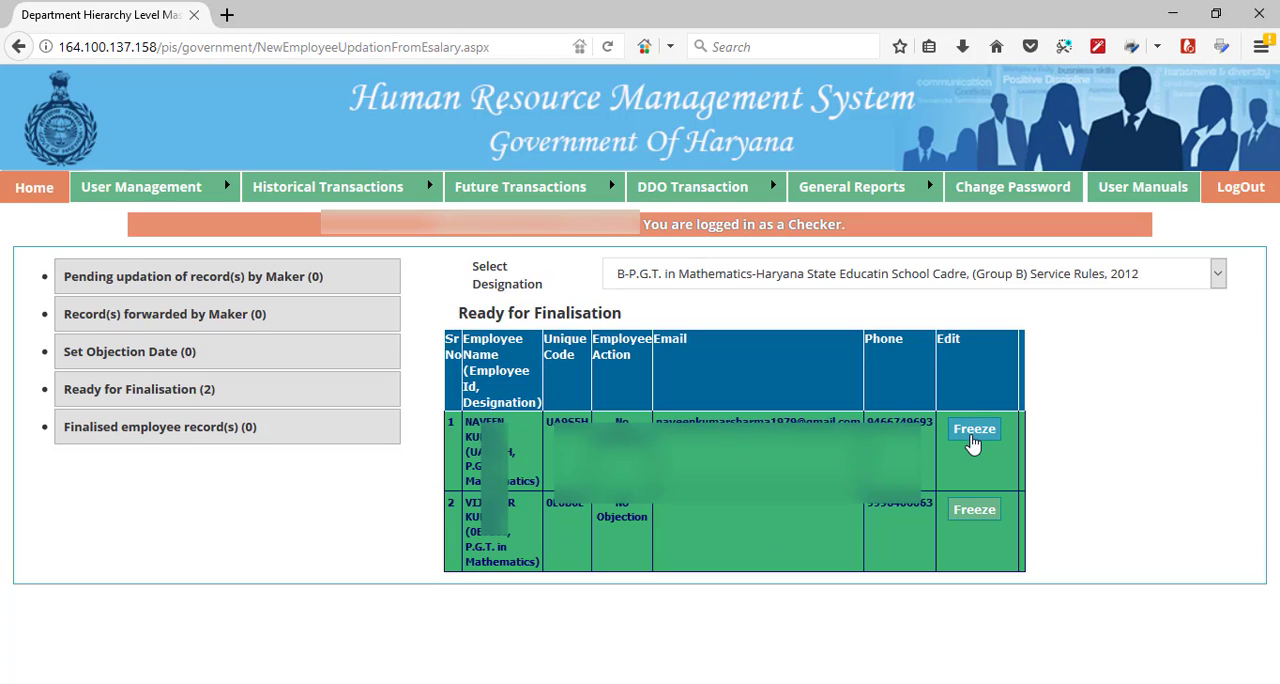
left_click(971, 440)
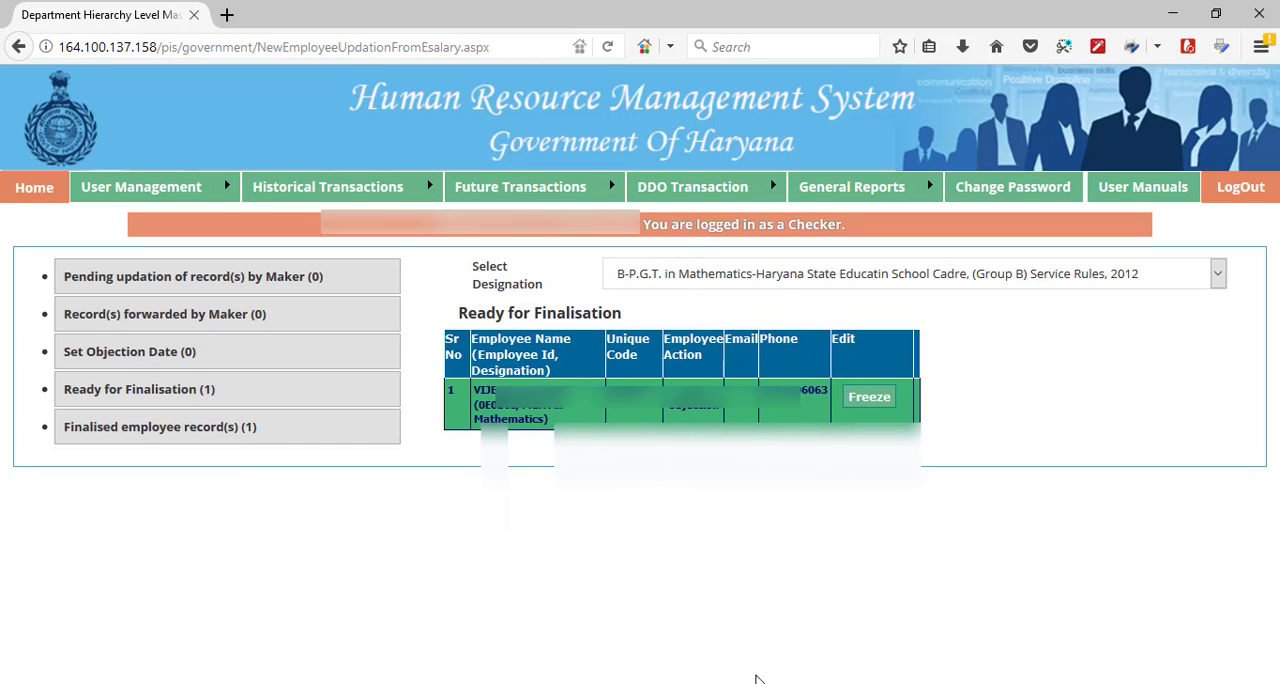
- In the Maker's session in Chrome, open the Future Transaction page and set the employee search's group to B
mouse_move(548, 682)
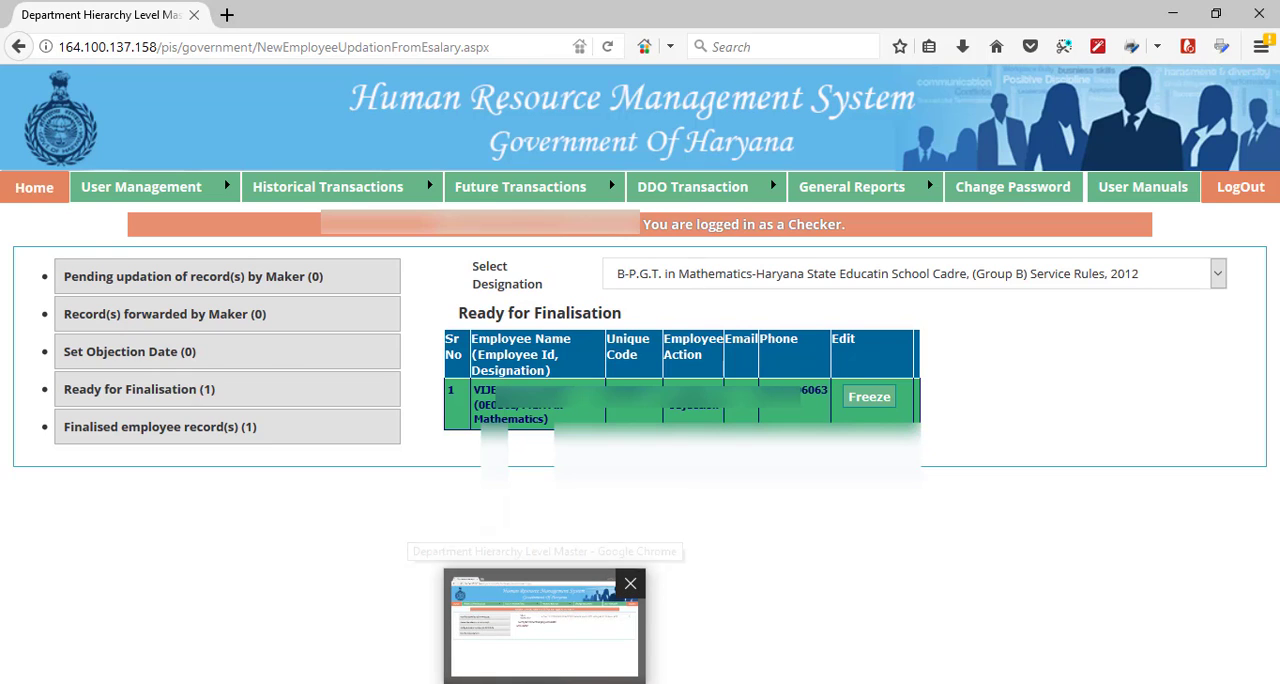
left_click(548, 625)
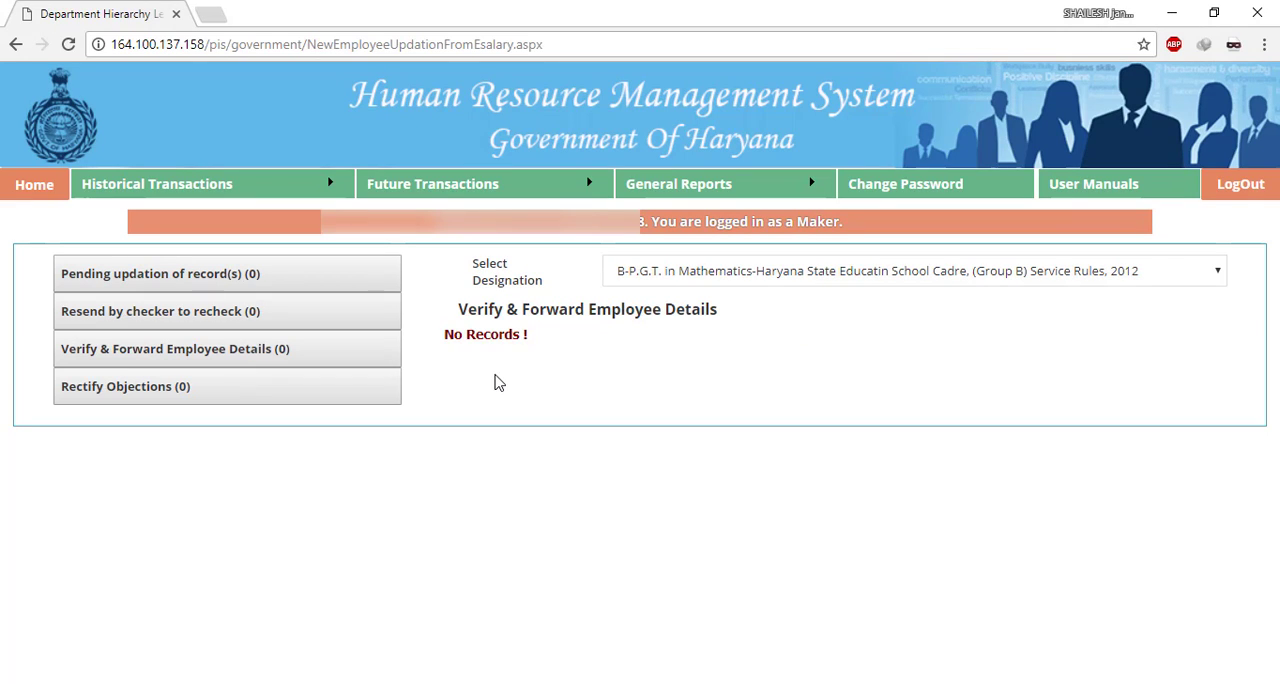
mouse_move(486, 190)
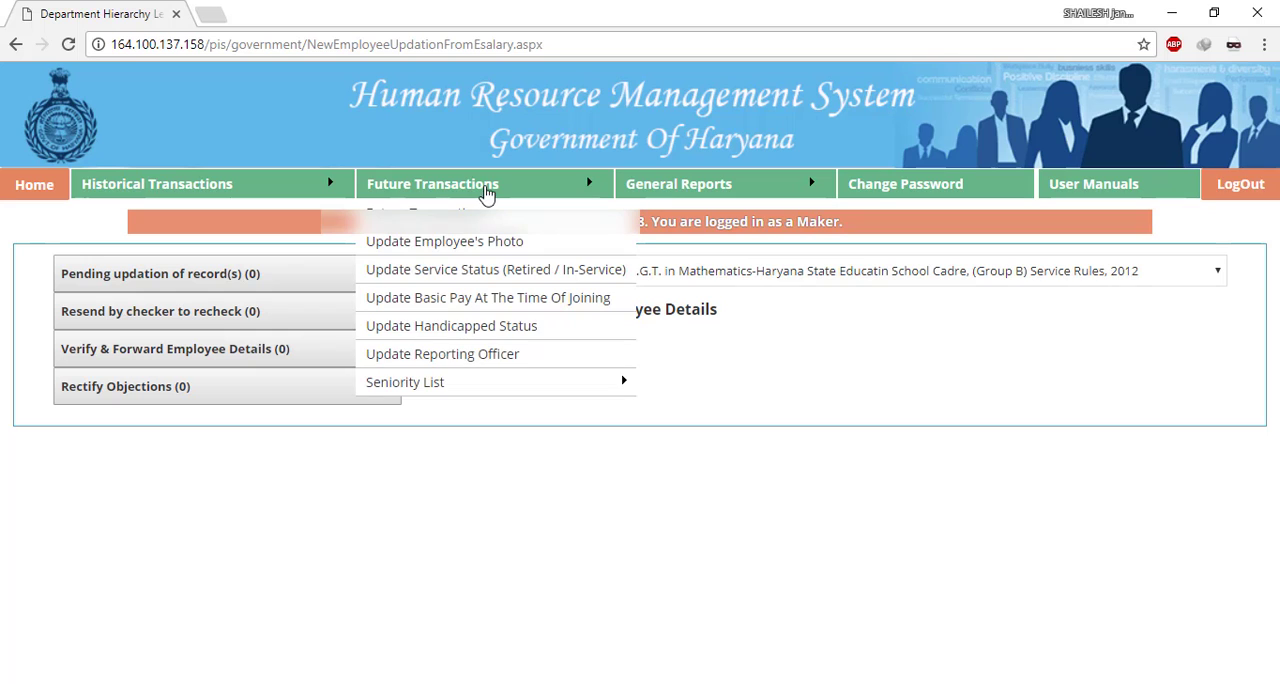
left_click(454, 222)
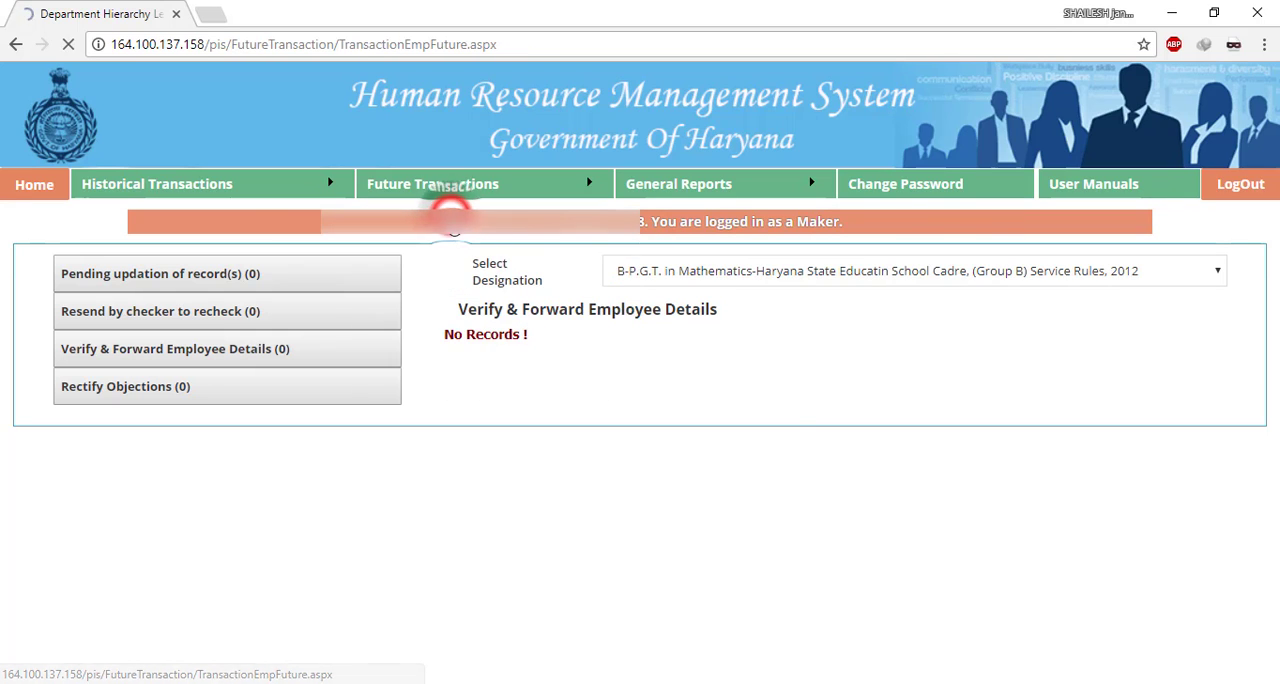
left_click(405, 430)
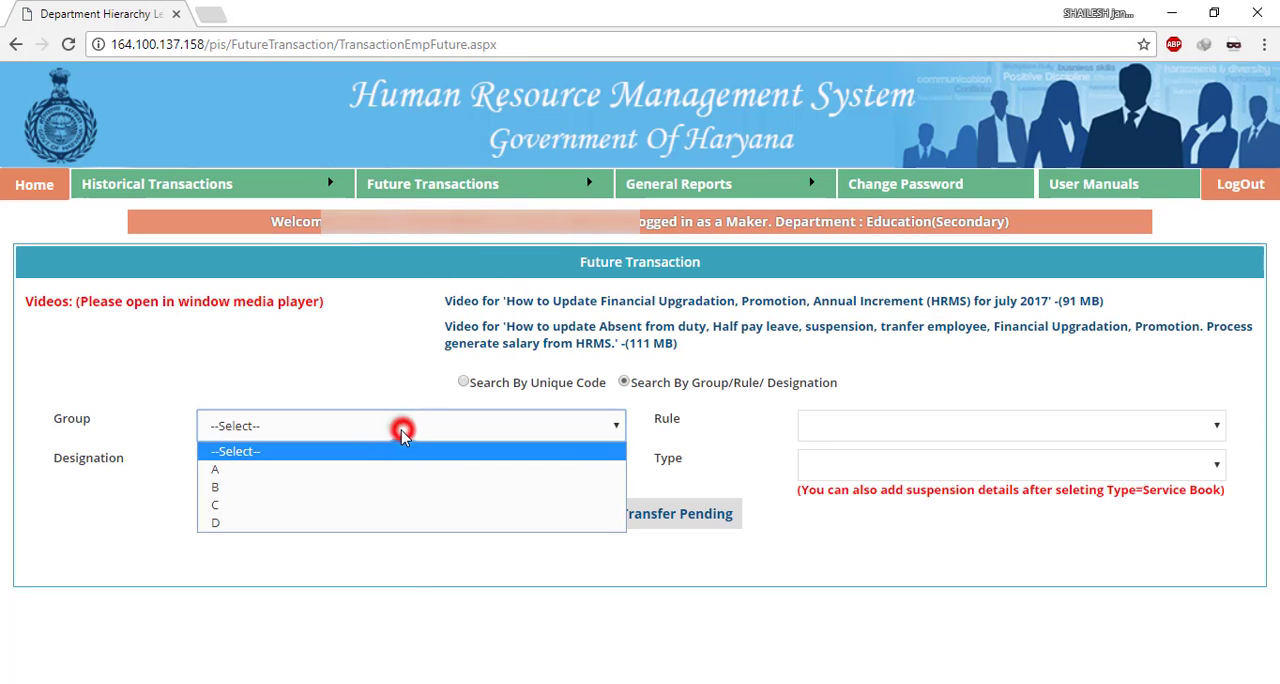
left_click(368, 490)
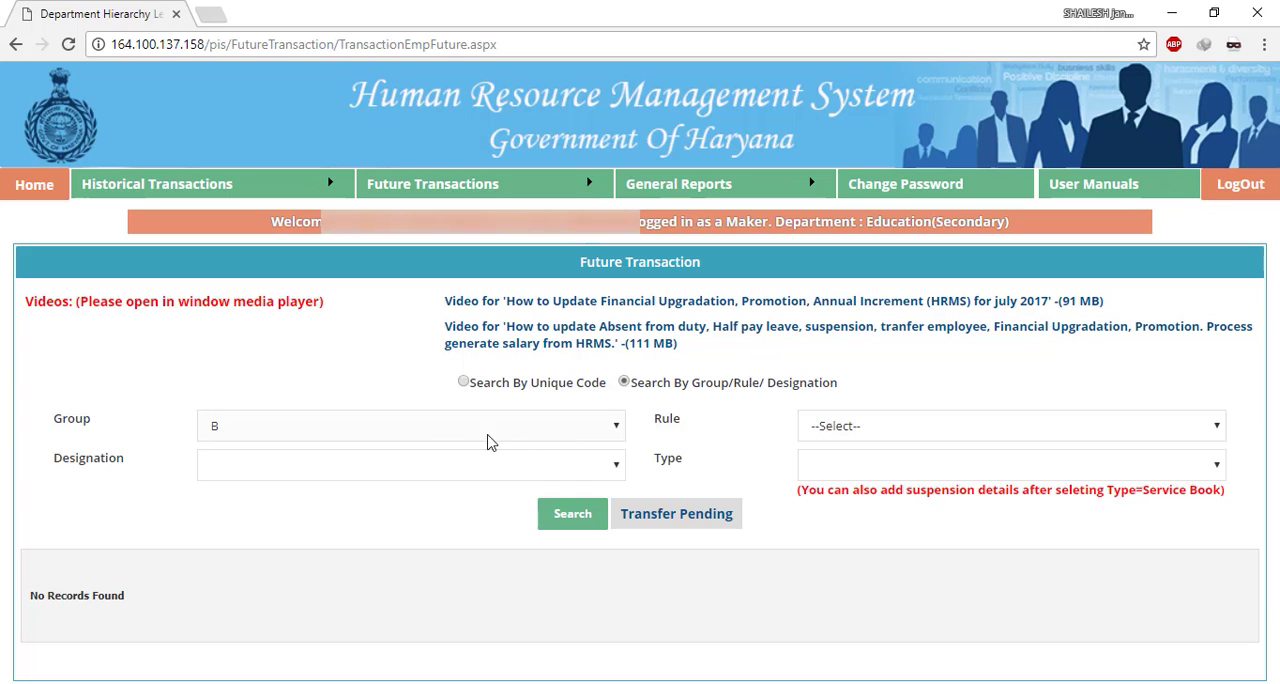
left_click(930, 430)
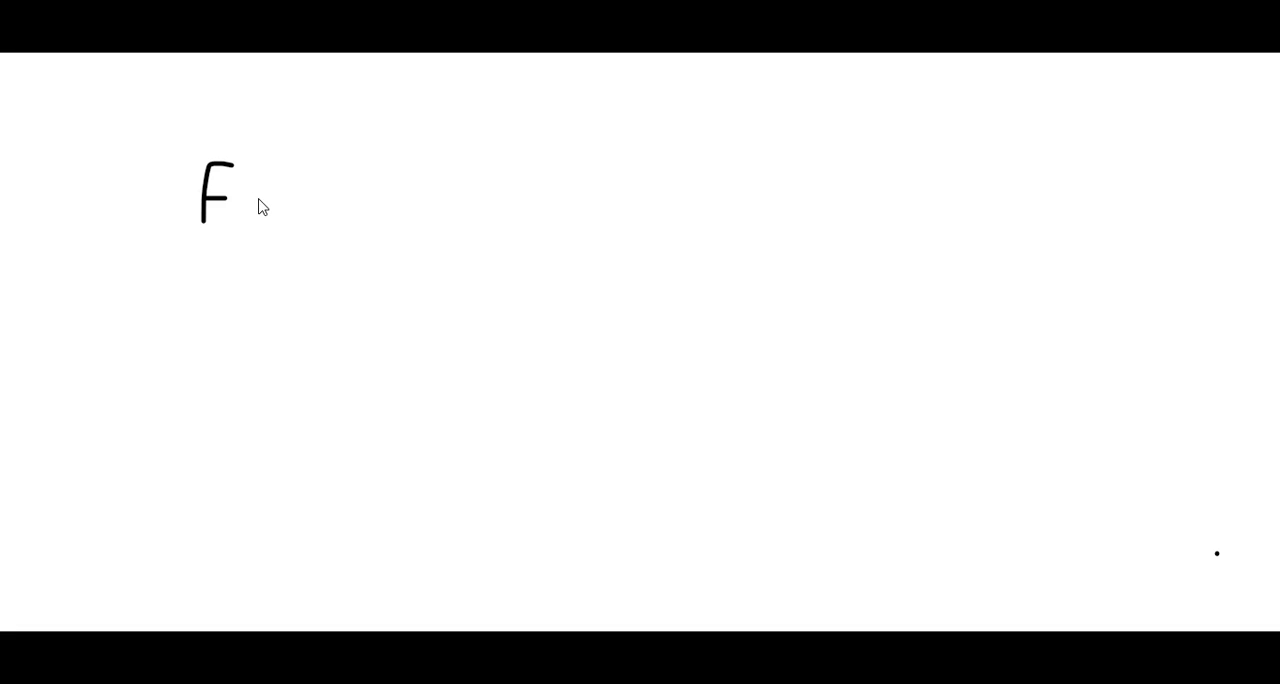